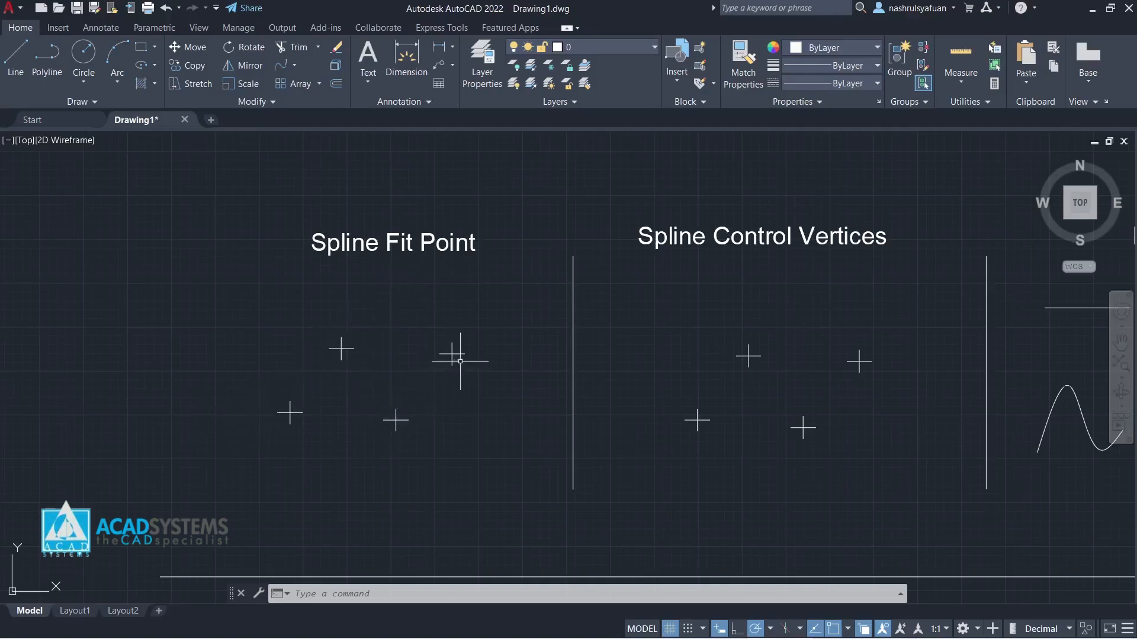
Draw a Spline Fit curve through the four point markers under "Spline Fit Point", going from the lower-left marker to the upper-right one.
left_click(94, 102)
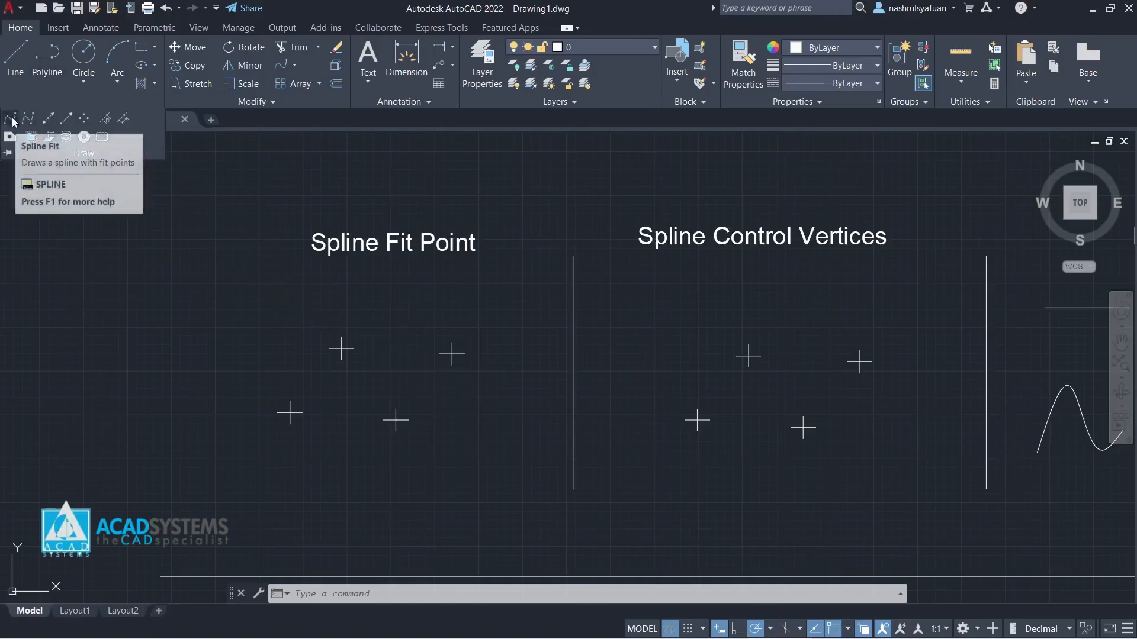
left_click(11, 119)
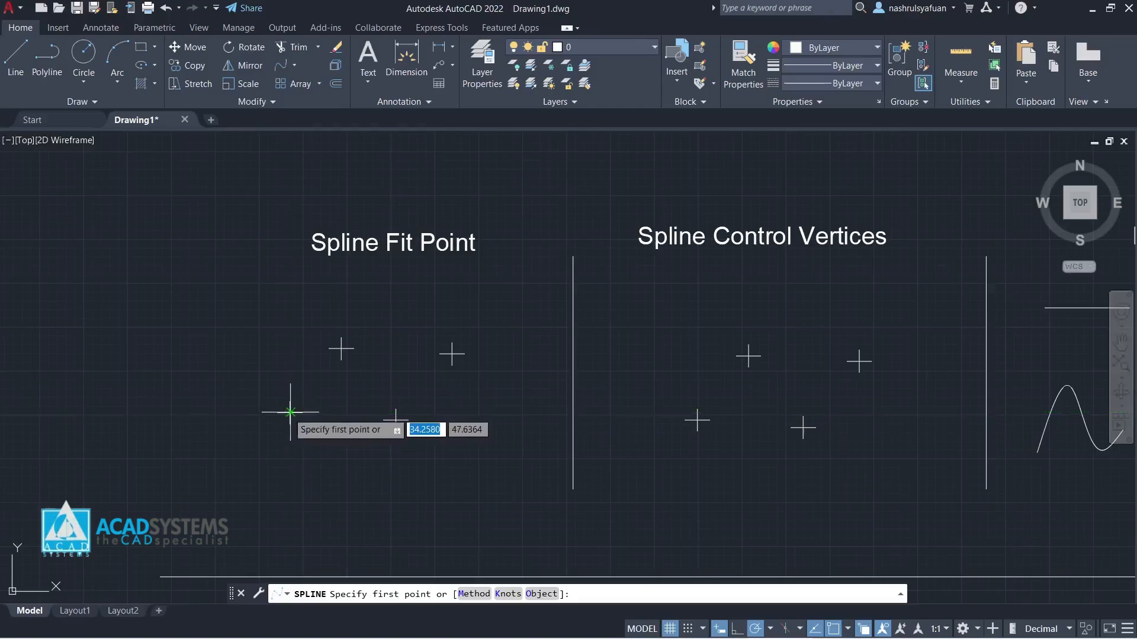
left_click(290, 412)
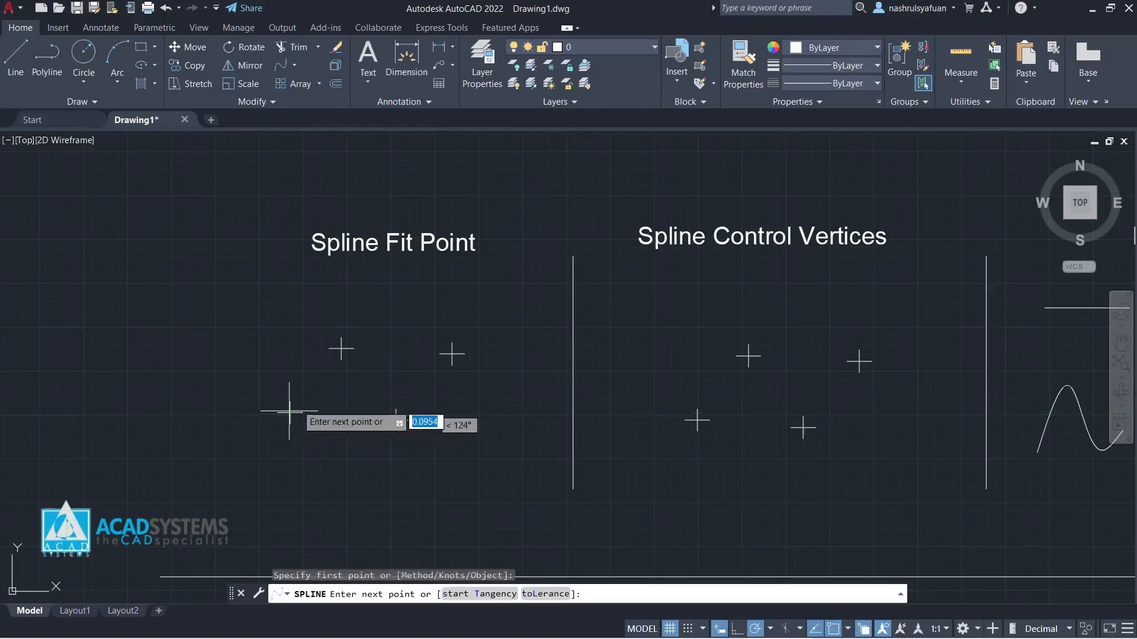
left_click(341, 348)
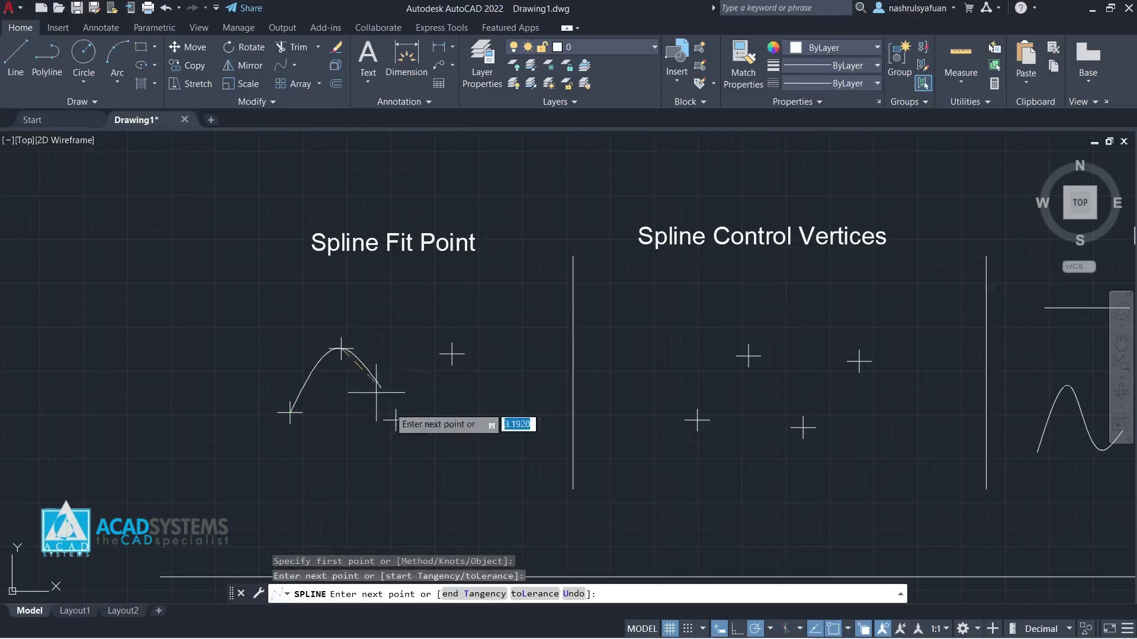
left_click(396, 419)
left_click(452, 354)
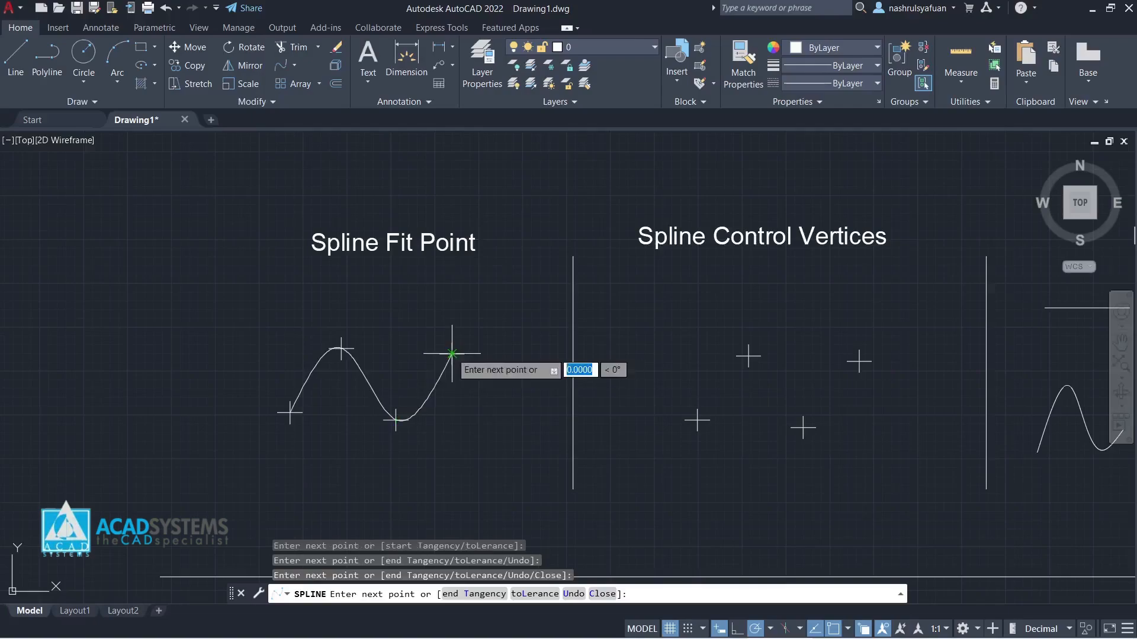
key("Return")
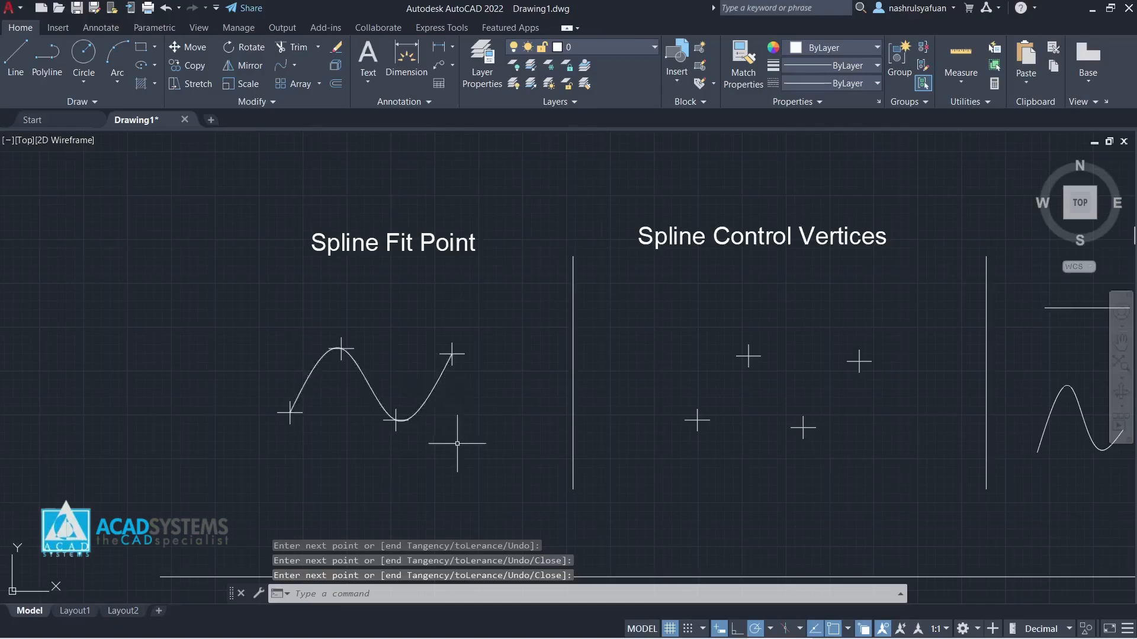
Select the new fit-point spline to examine where its fit points sit on the curve, and clear the selection.
left_click(328, 382)
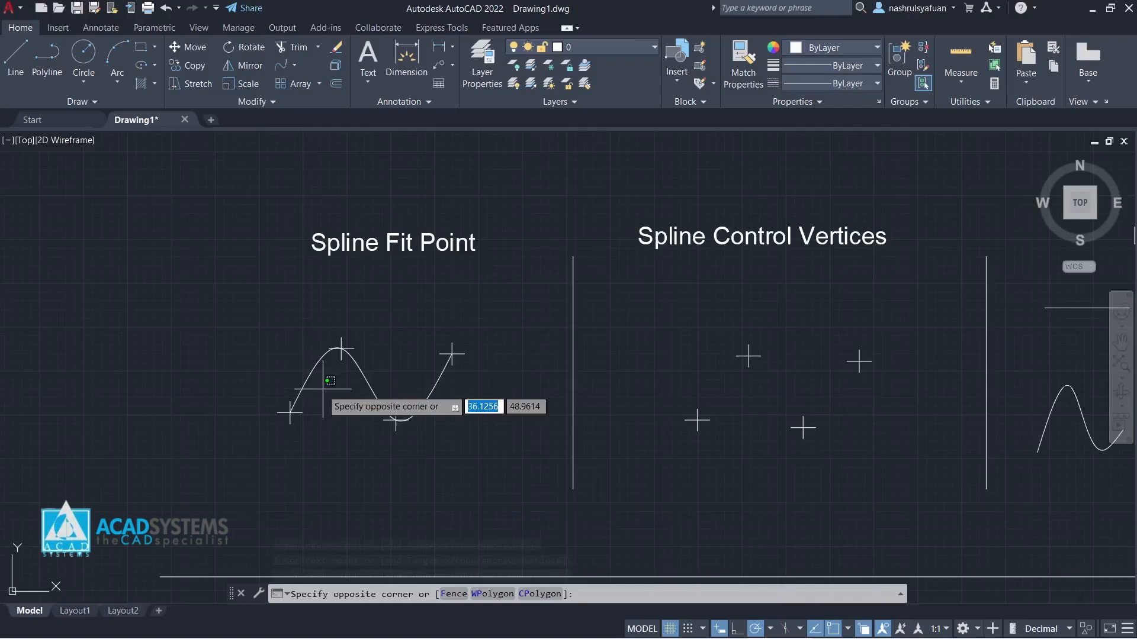
left_click(301, 353)
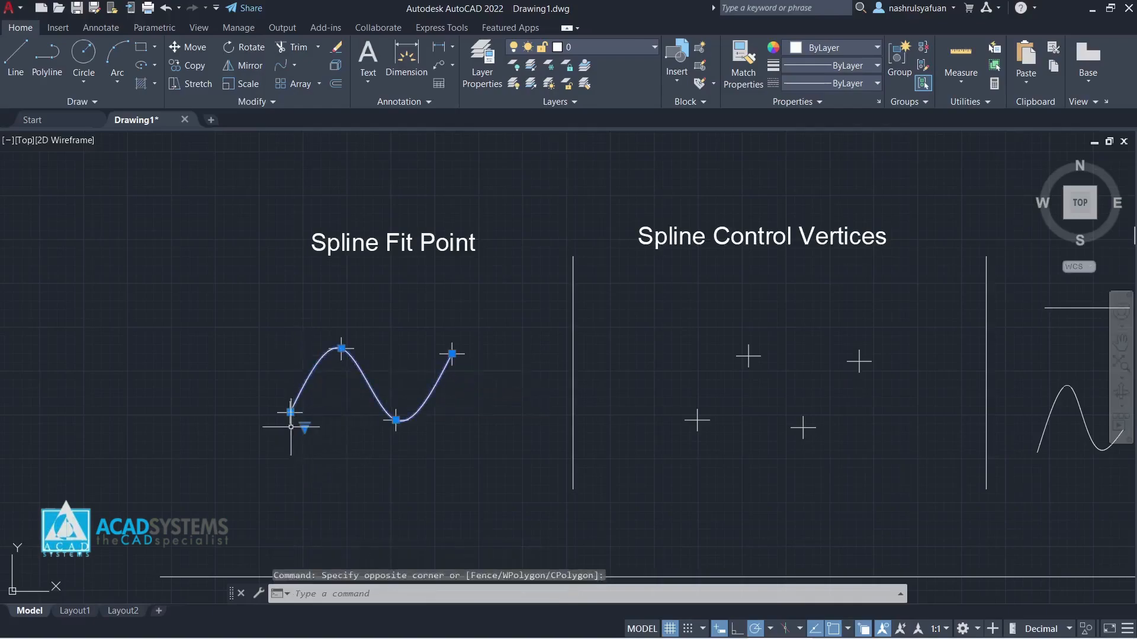
mouse_move(291, 412)
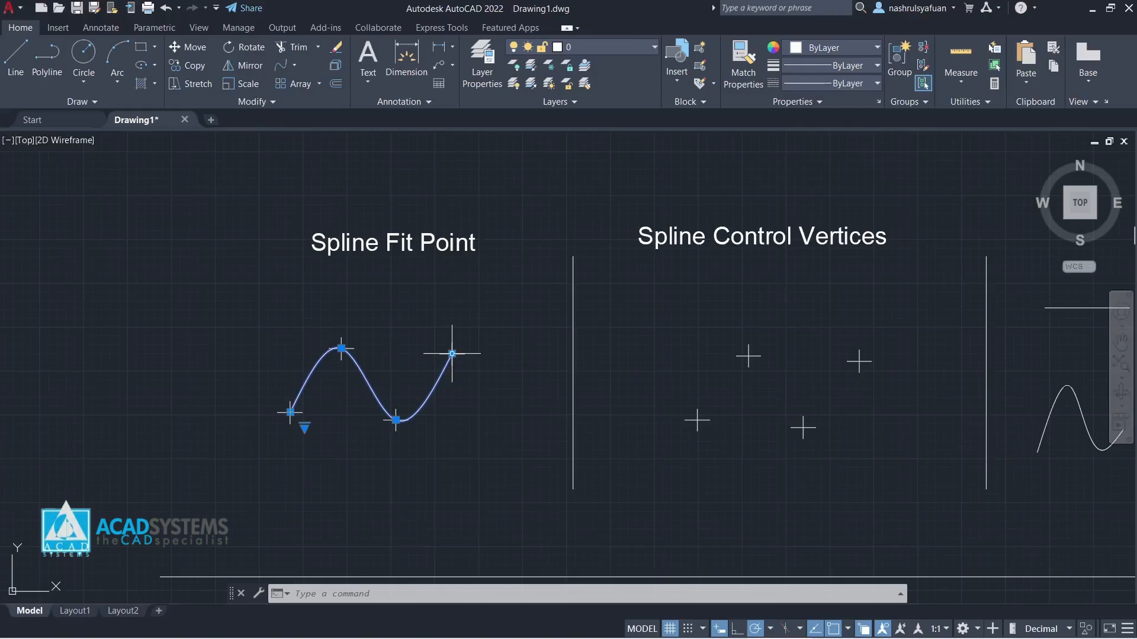
key("Escape")
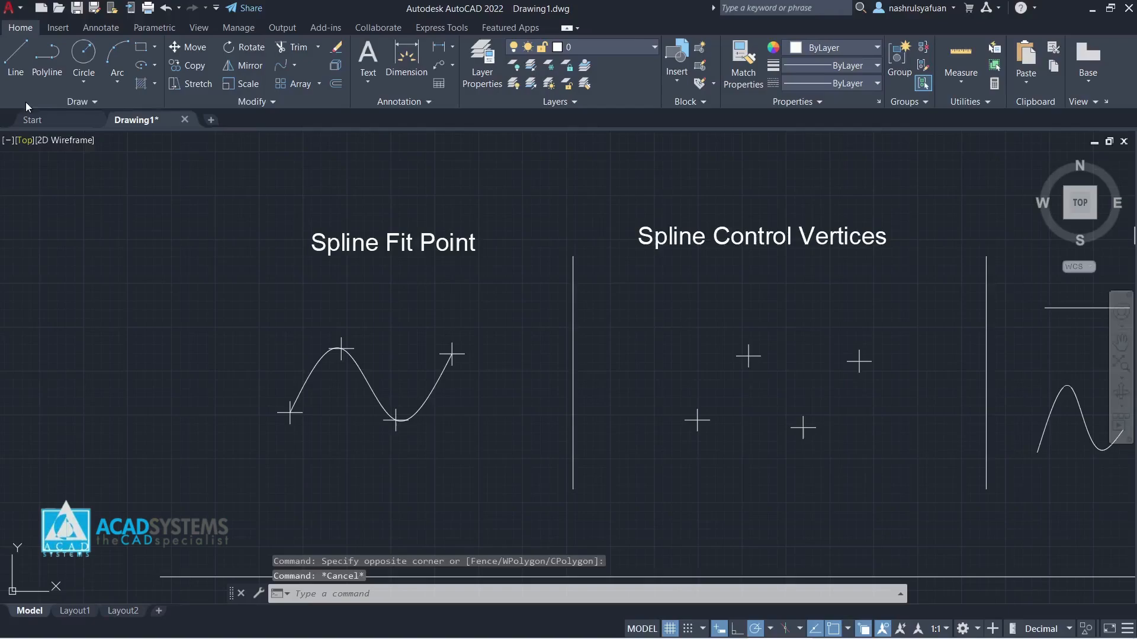
Draw a Spline CV curve using the four point markers under "Spline Control Vertices" as its control vertices, starting at the lower-left marker.
left_click(78, 105)
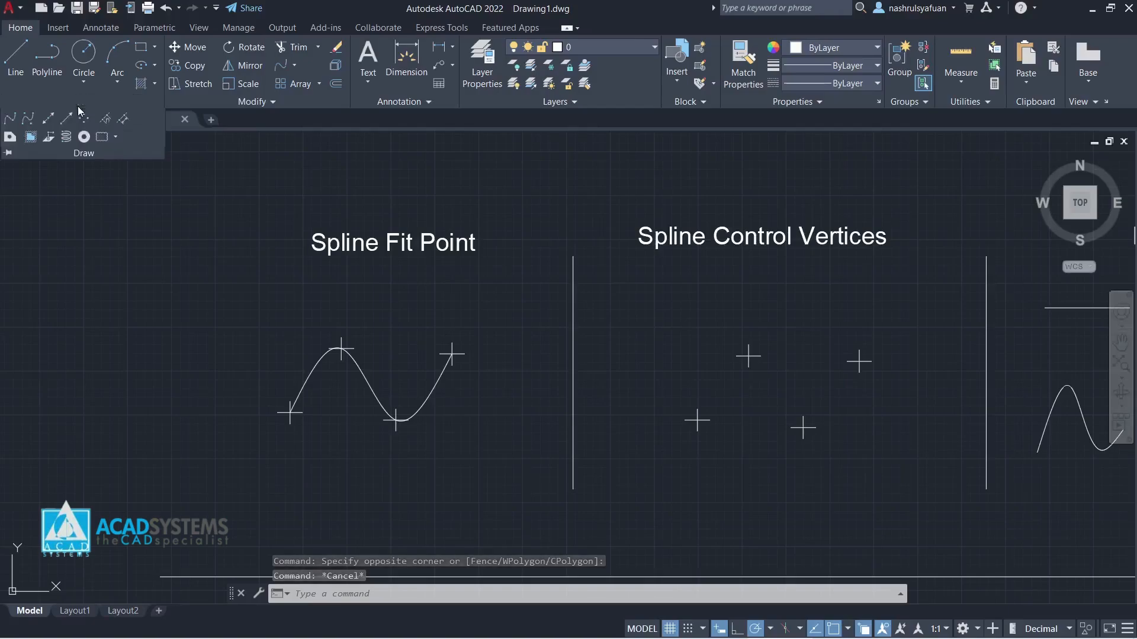
left_click(32, 123)
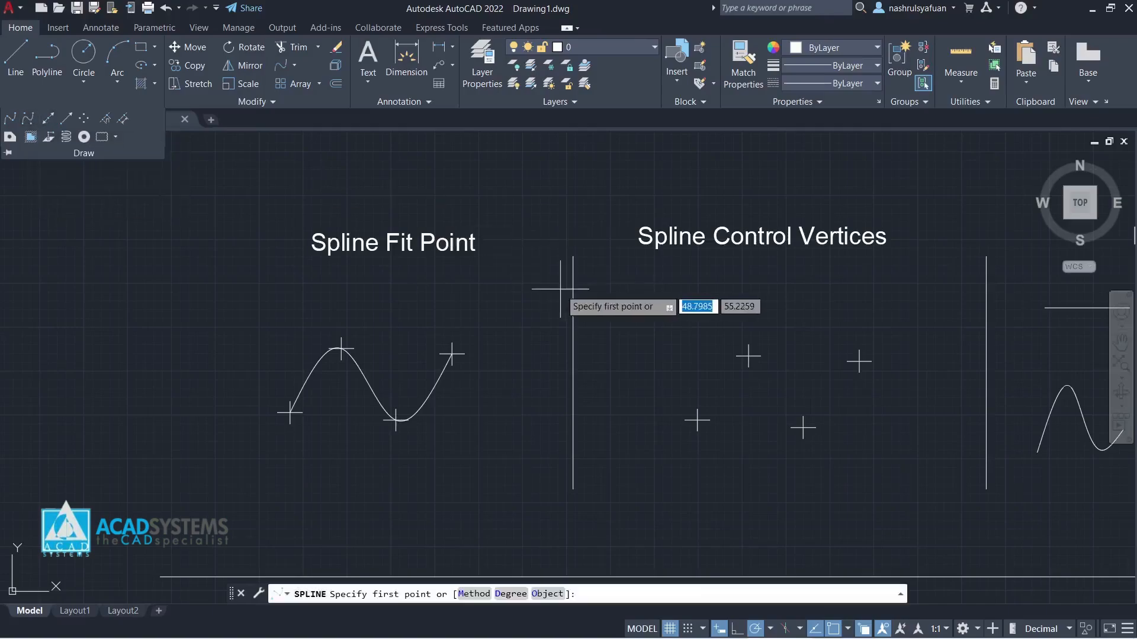
left_click(698, 421)
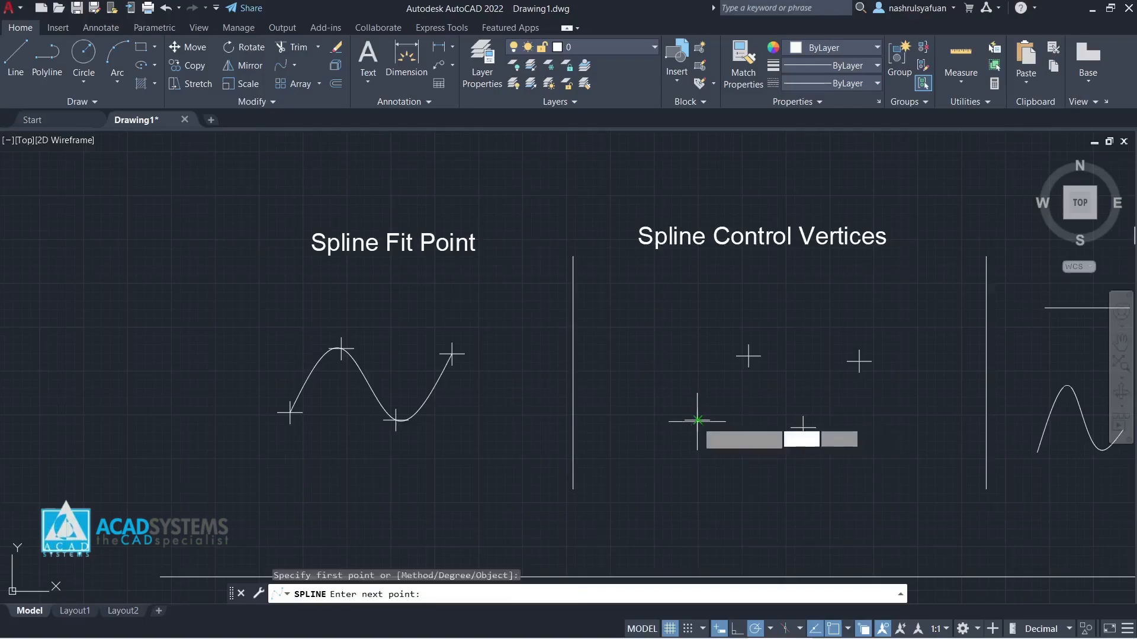
left_click(749, 355)
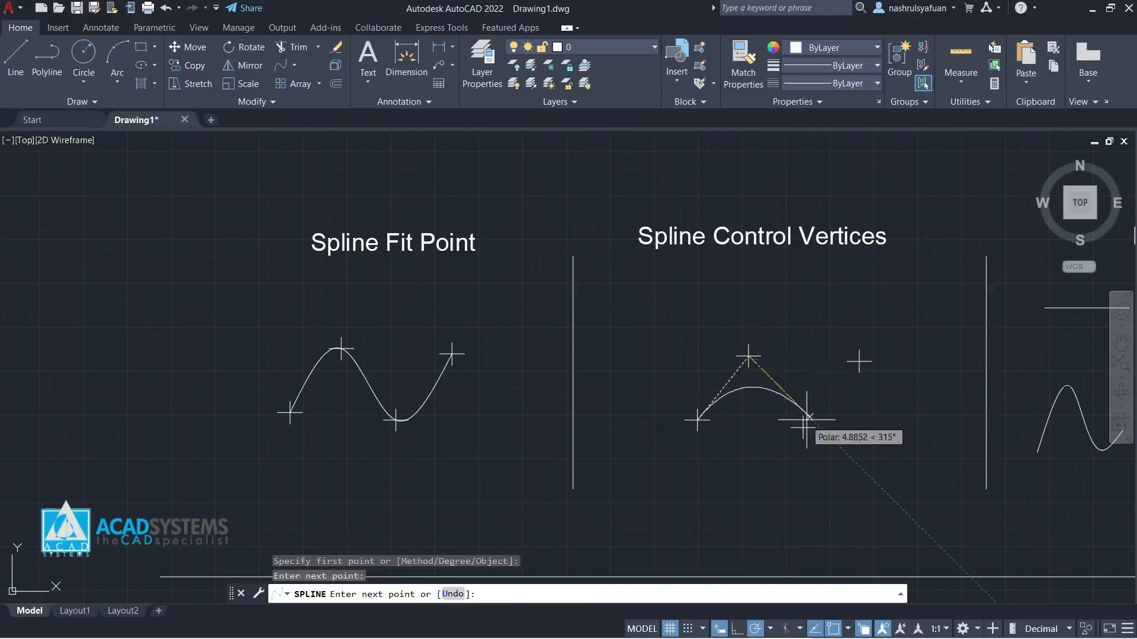
left_click(803, 426)
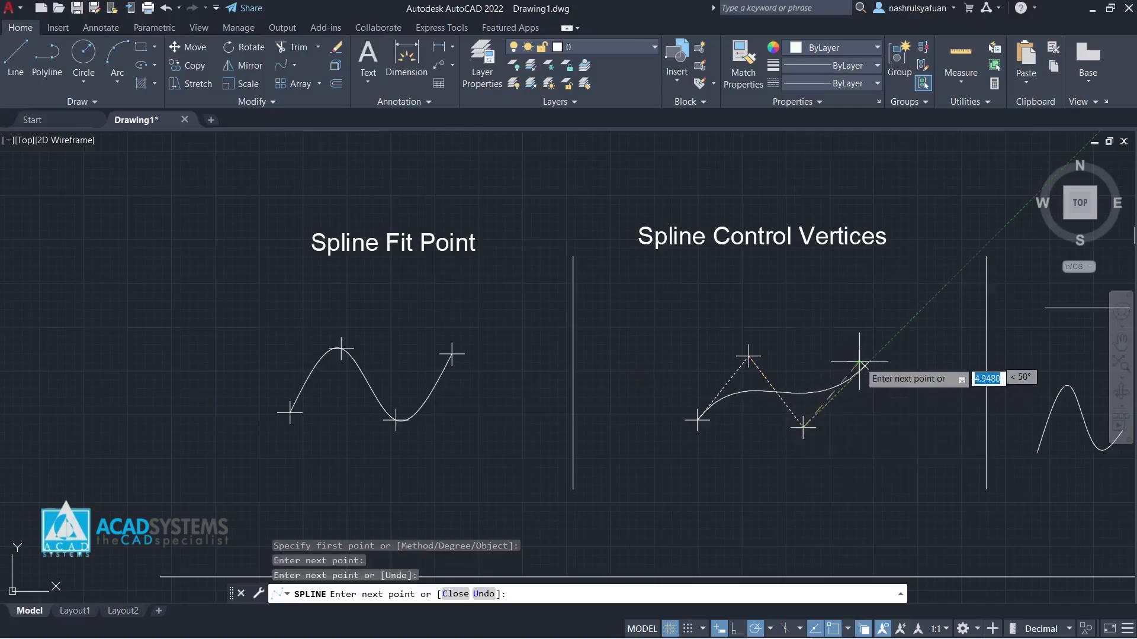
left_click(859, 361)
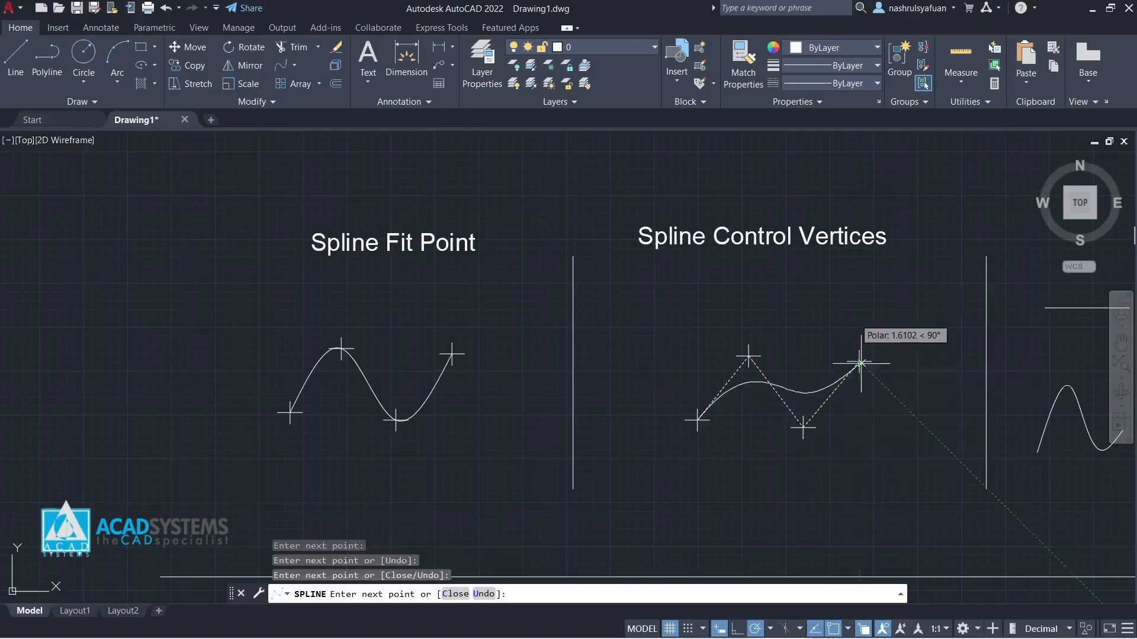
key("Return")
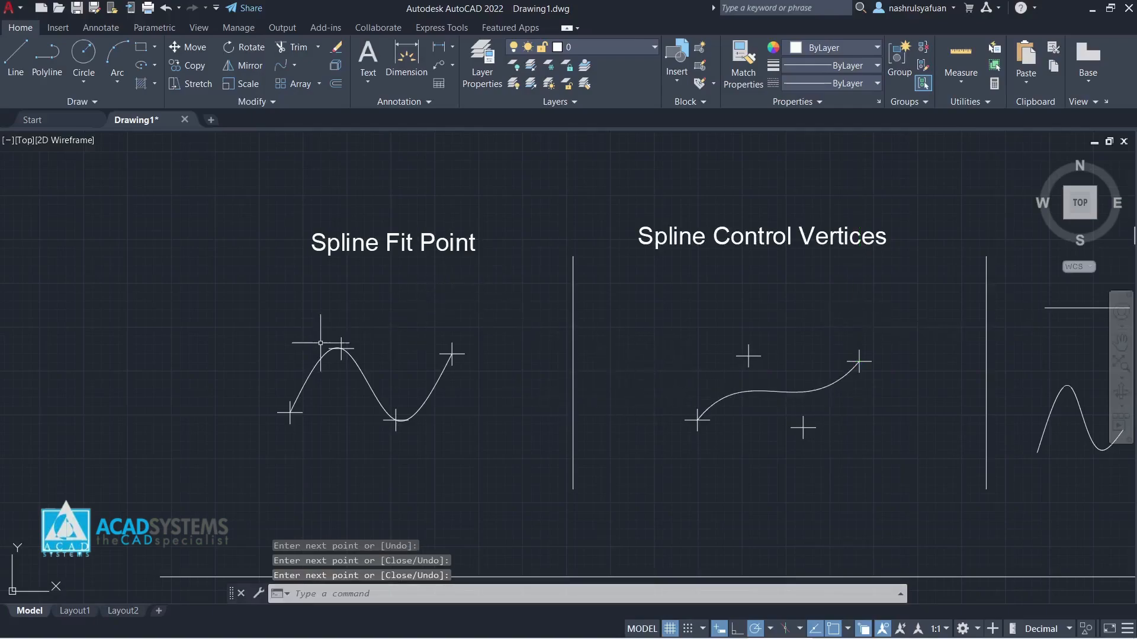
Select both splines and switch the one under "Spline Fit Point" to Control Vertices display.
left_click(379, 366)
left_click(342, 397)
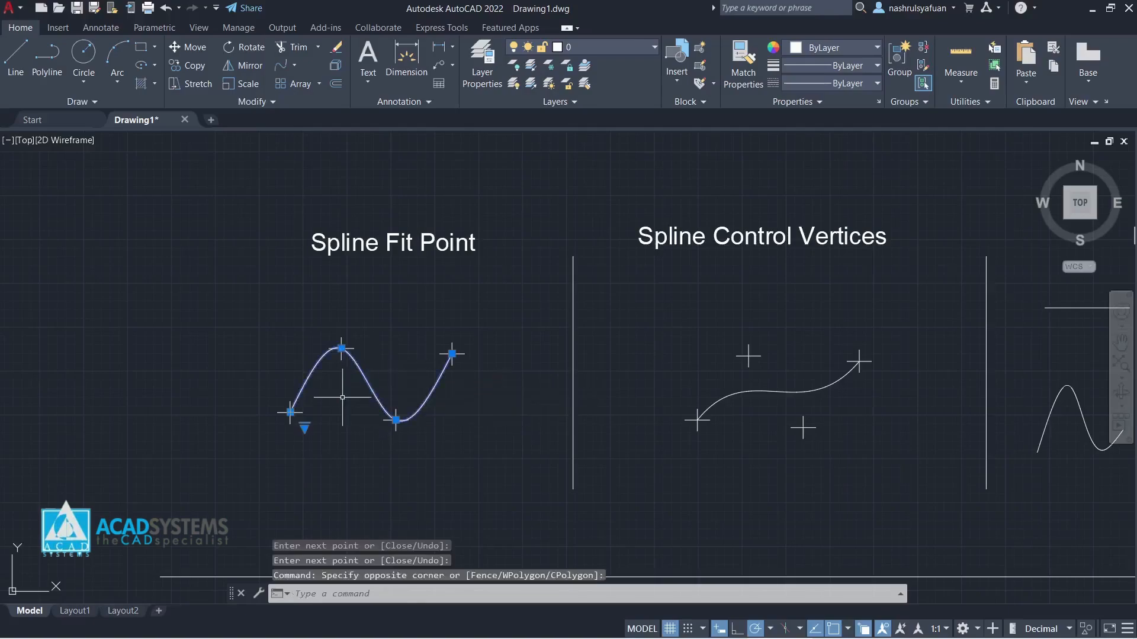
left_click(765, 413)
left_click(750, 392)
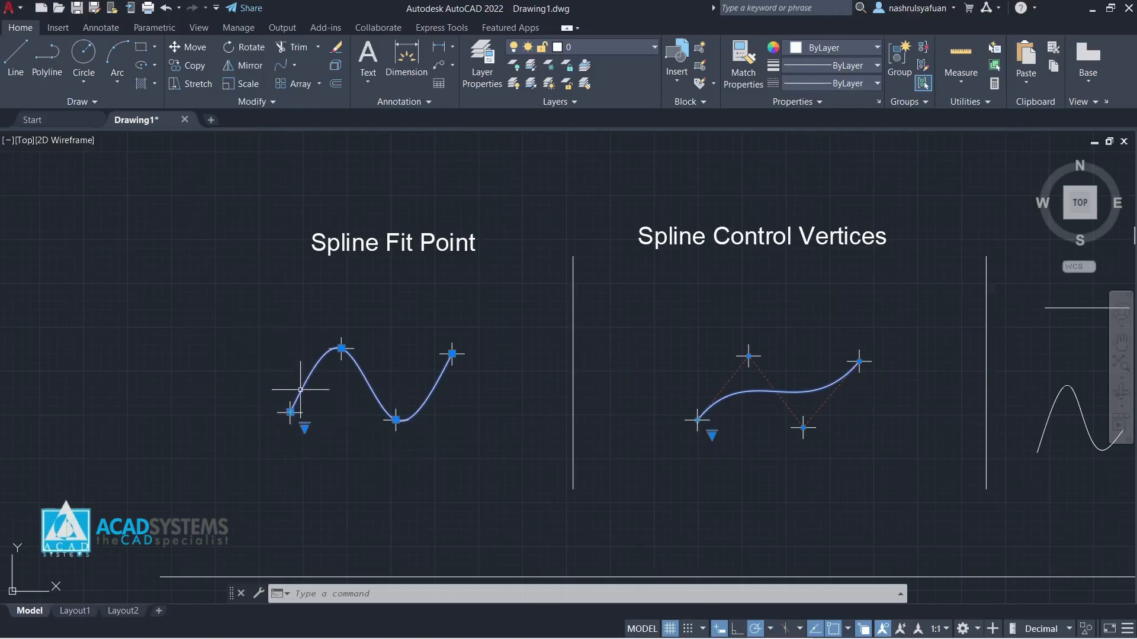
left_click(304, 426)
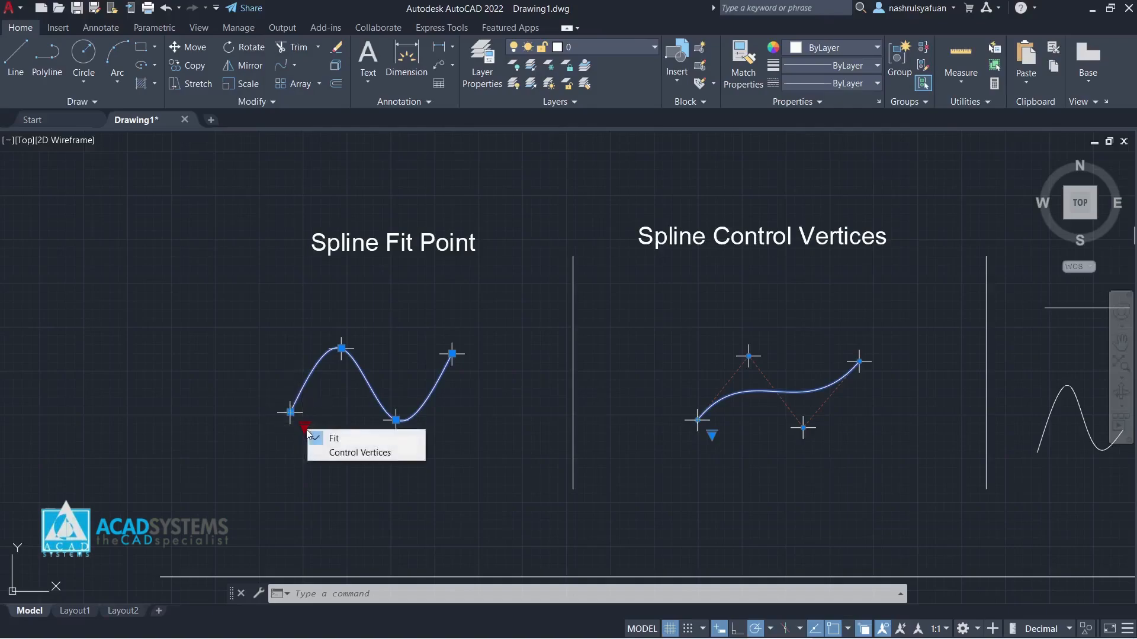
left_click(353, 453)
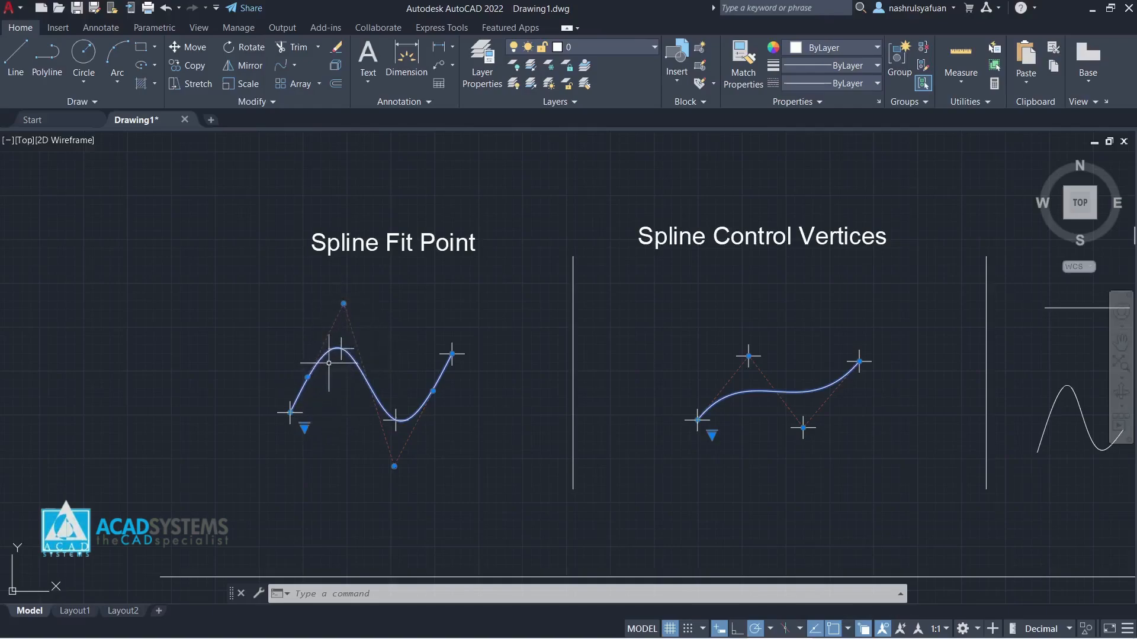
Switch the spline under "Spline Control Vertices" to Fit display and clear the selection.
left_click(777, 404)
left_click(781, 377)
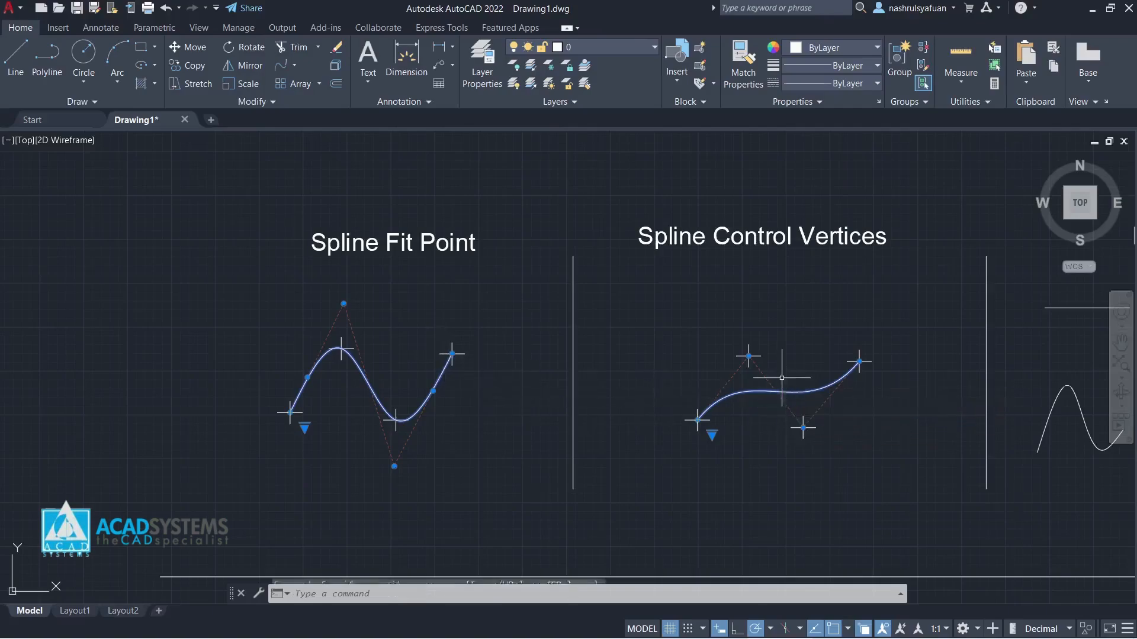
left_click(712, 435)
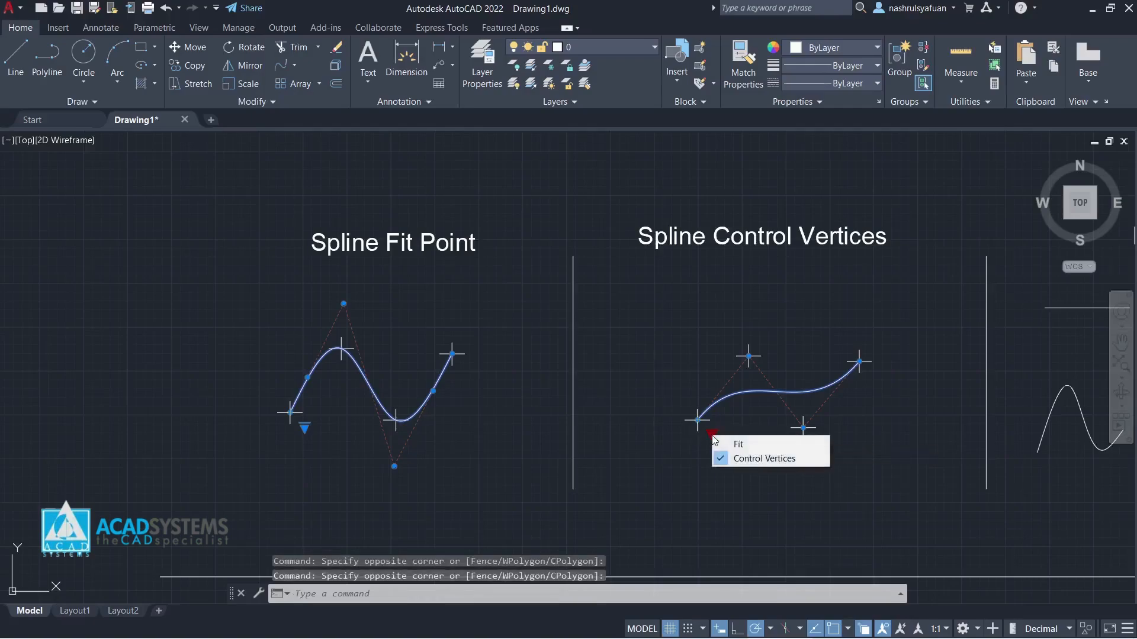
left_click(738, 444)
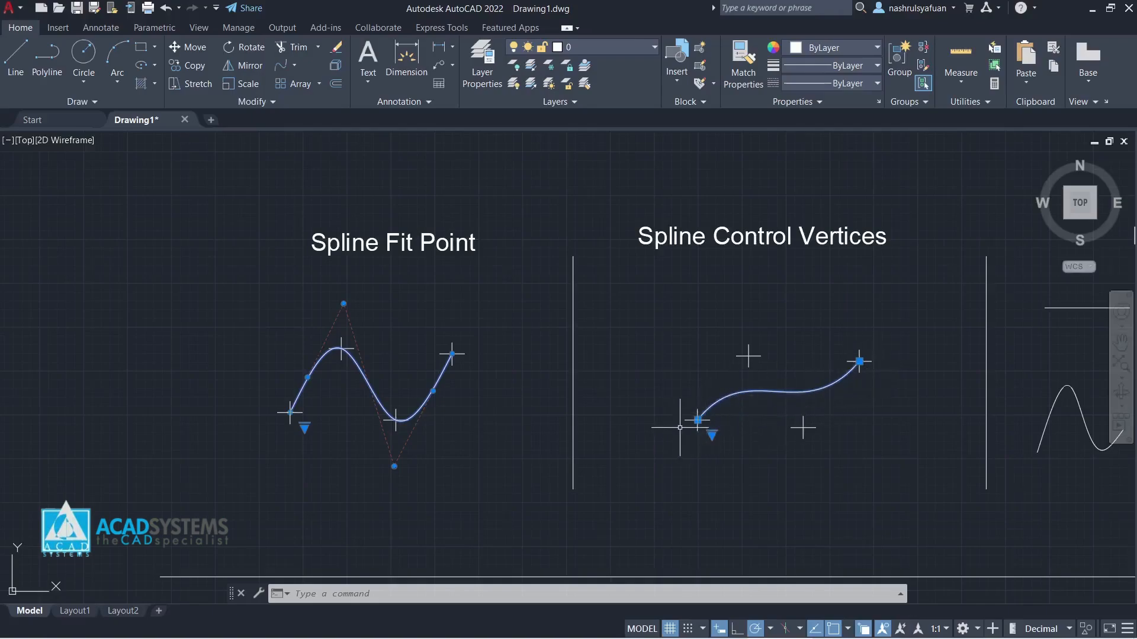
key("Escape")
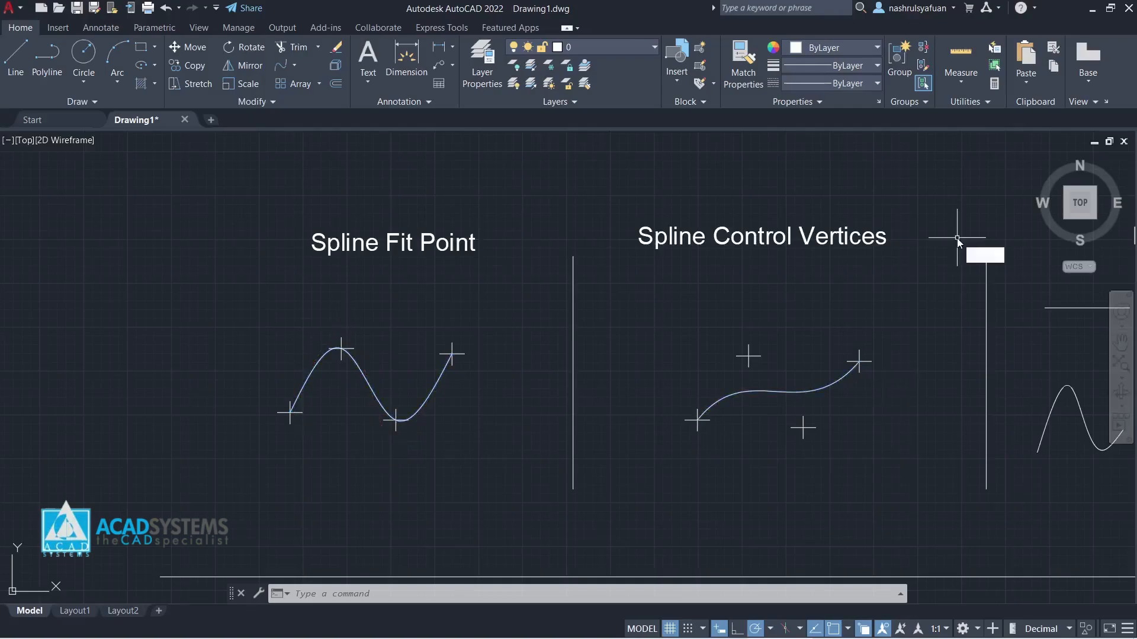
key("Escape")
key("Escape")
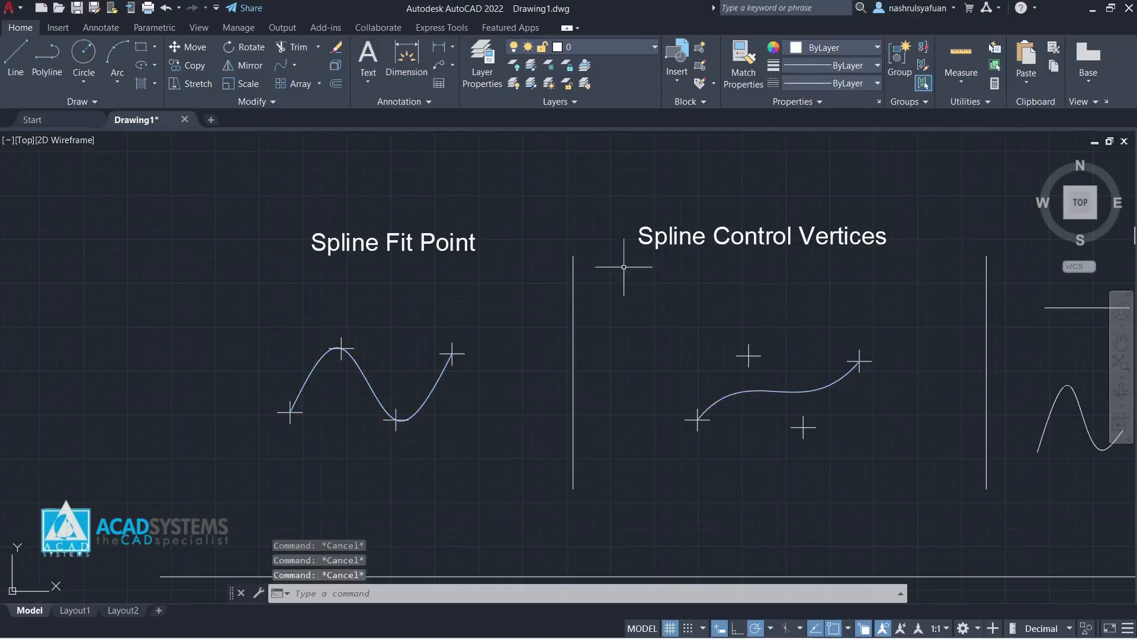
left_click(261, 102)
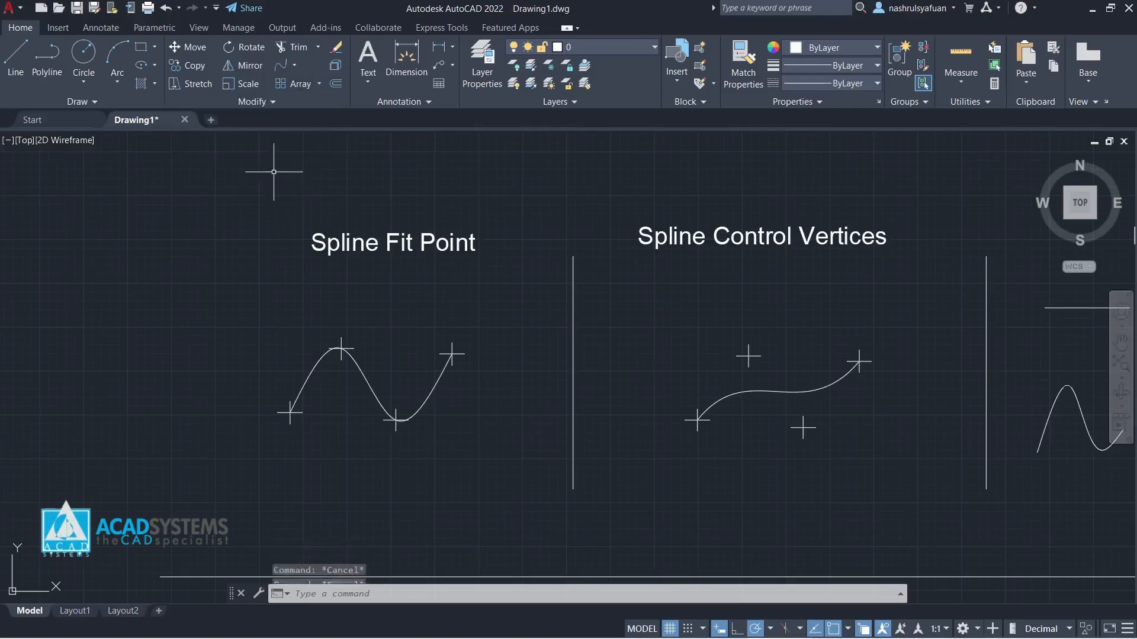
left_click(265, 104)
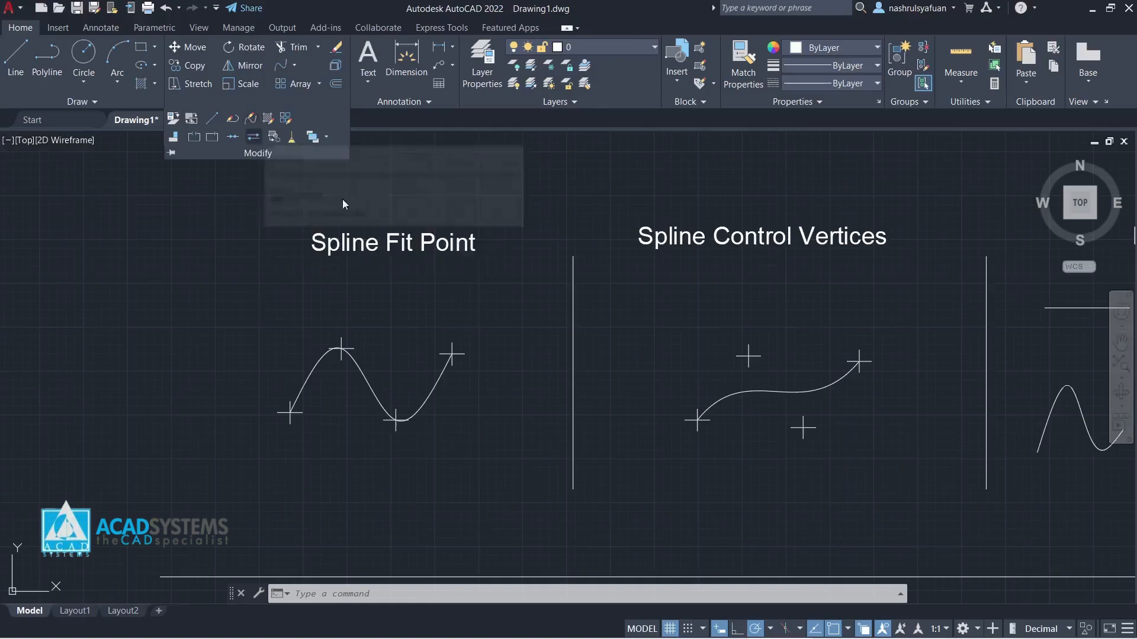
key("Escape")
key("Escape")
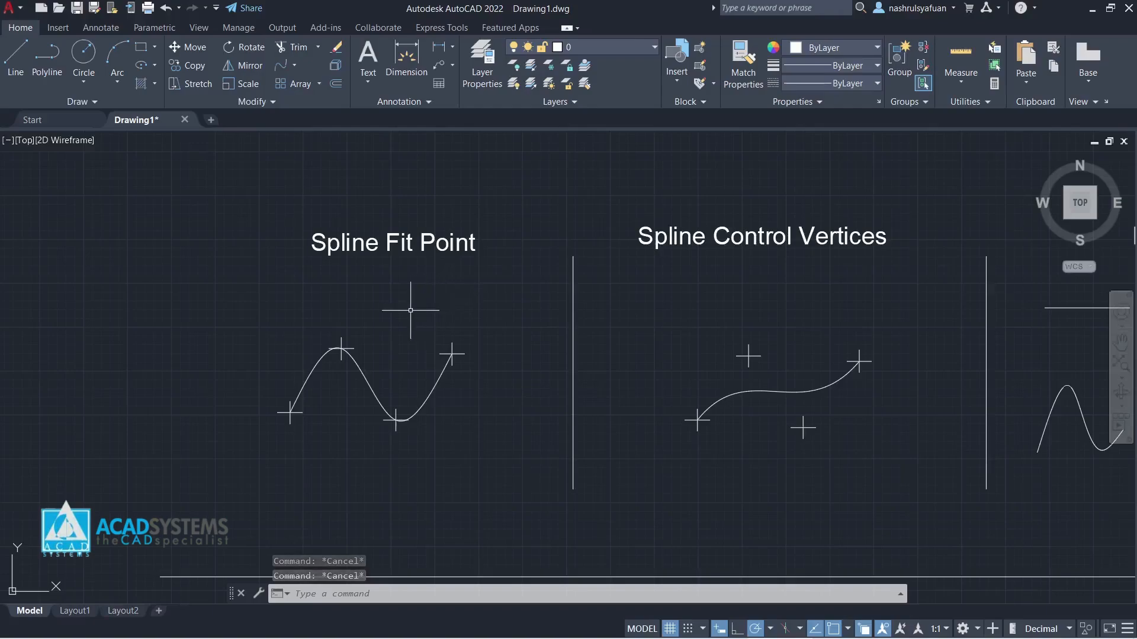
Close the spline under "Spline Fit Point" with SPLINEDIT, undo the closure and exit the command.
type("SPE")
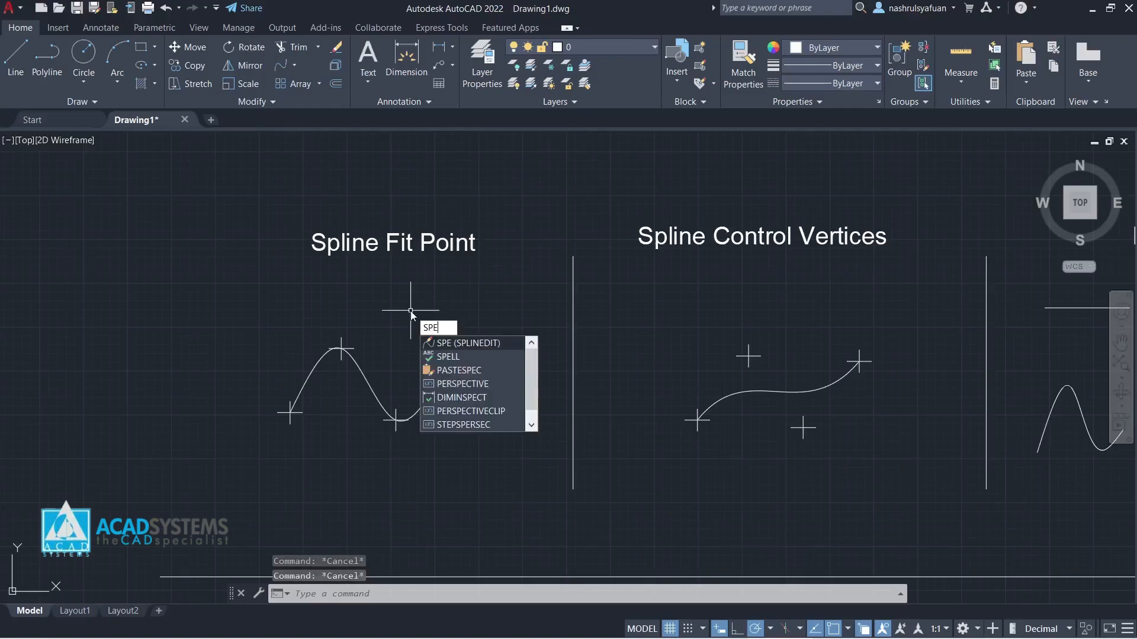
key("Return")
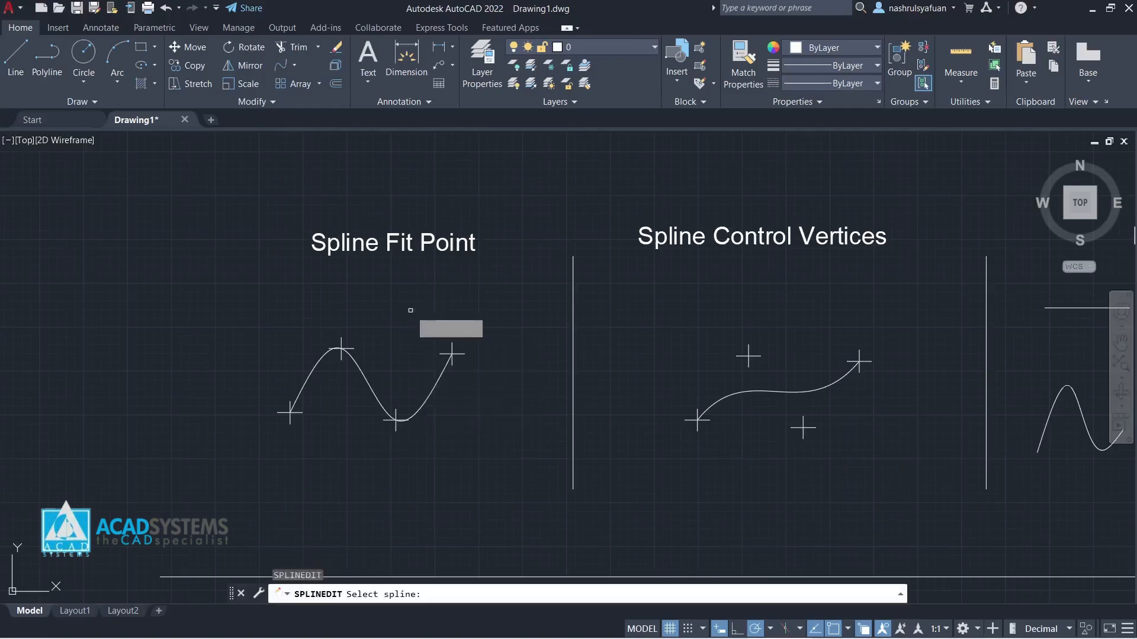
left_click(445, 371)
left_click(441, 396)
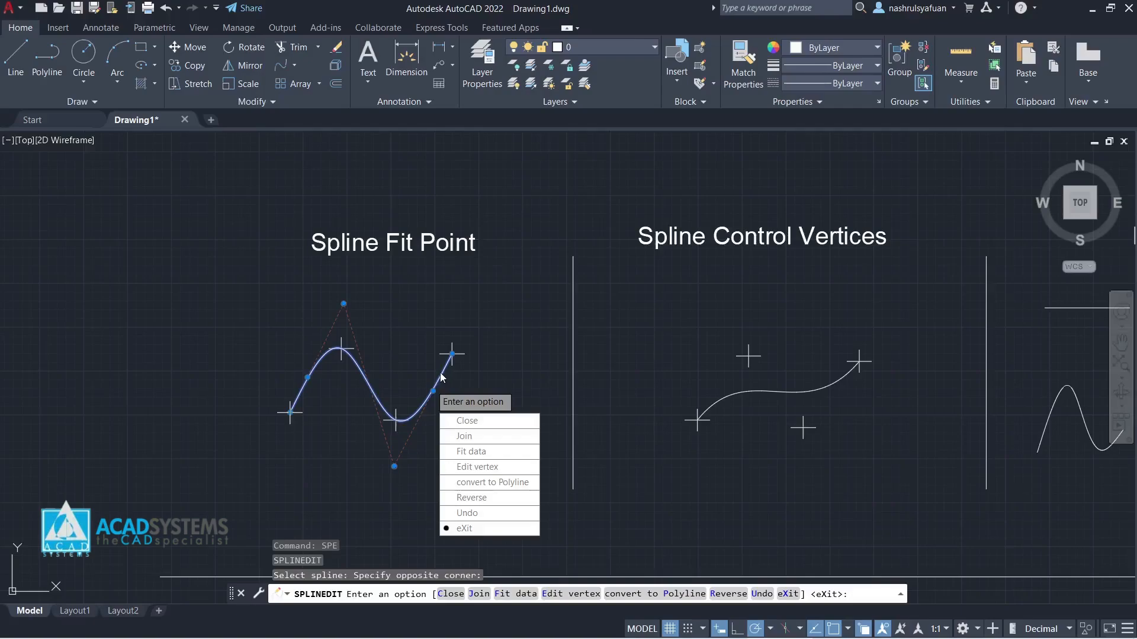
left_click(475, 425)
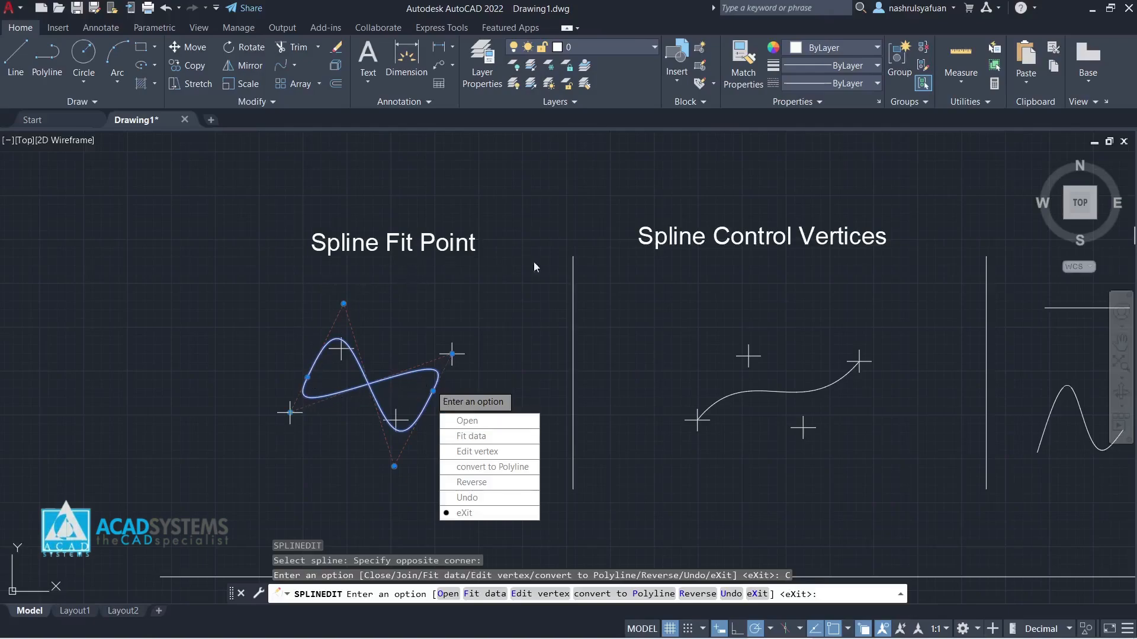
left_click(467, 498)
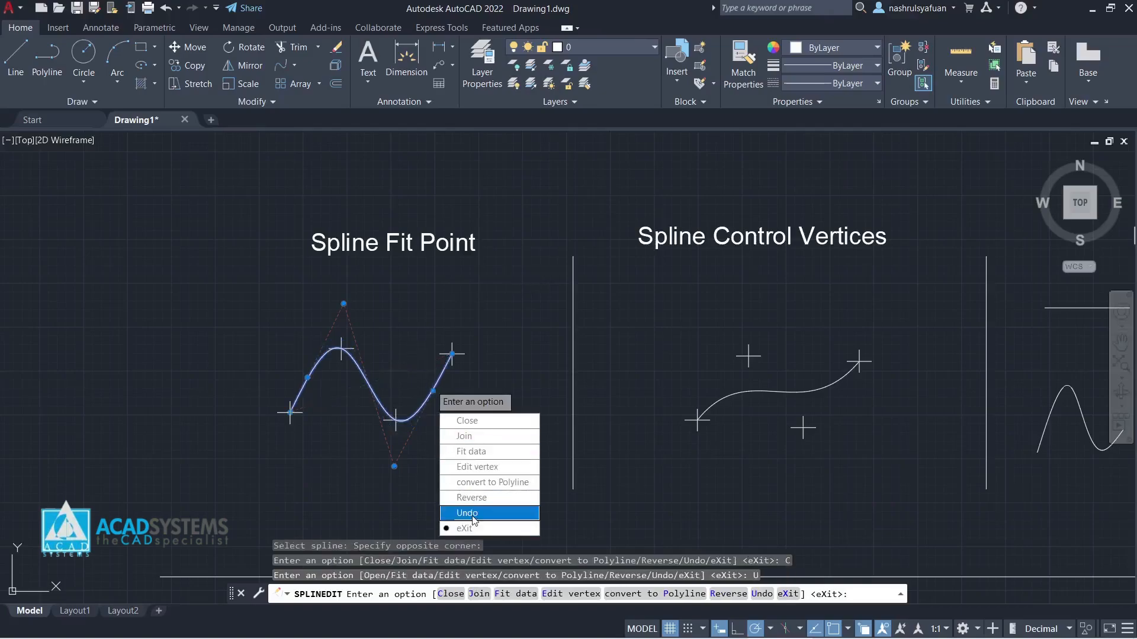
left_click(470, 528)
Switch the spline under "Spline Fit Point" back to Fit display and clear the selection.
left_click(386, 363)
left_click(356, 390)
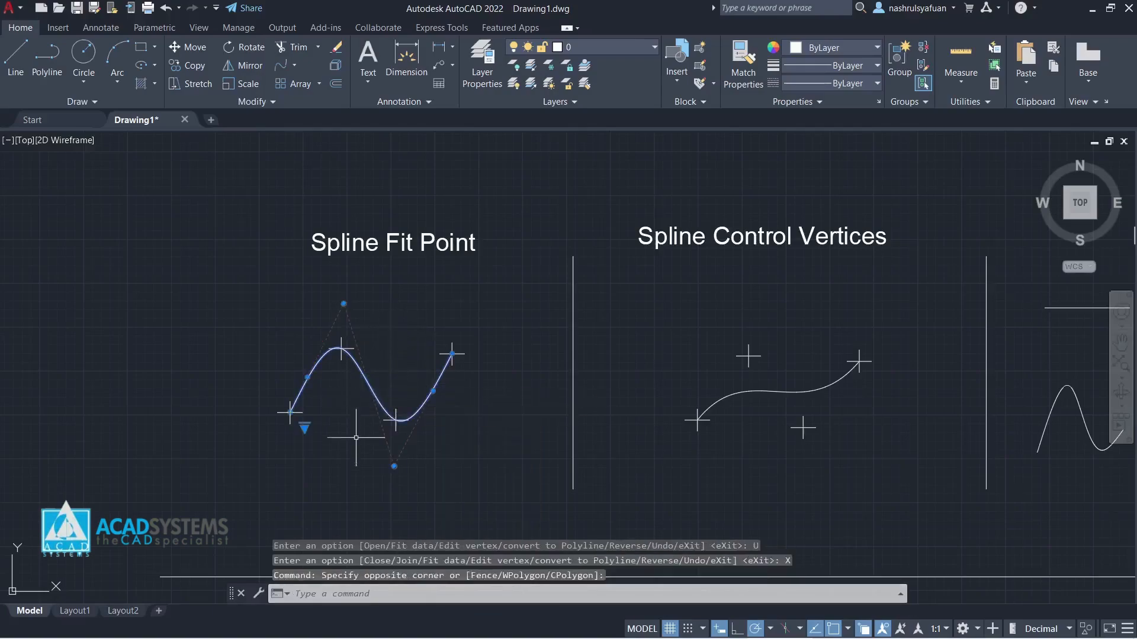
left_click(329, 434)
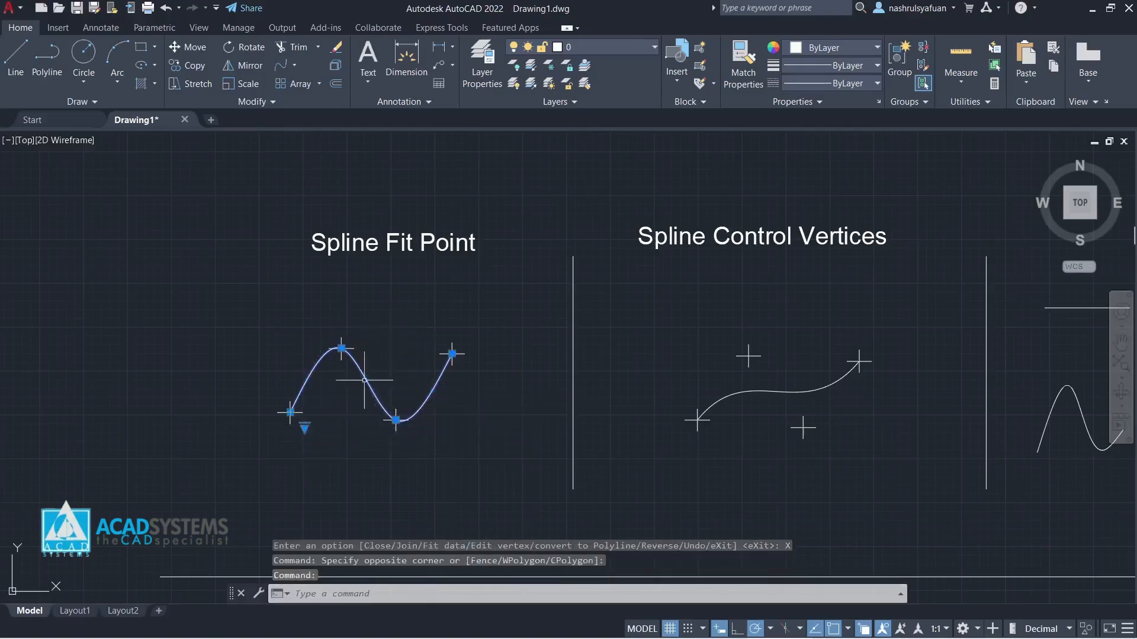
key("Escape")
Switch the spline under "Spline Control Vertices" back to Control Vertices display and clear the selection.
left_click(749, 412)
left_click(716, 386)
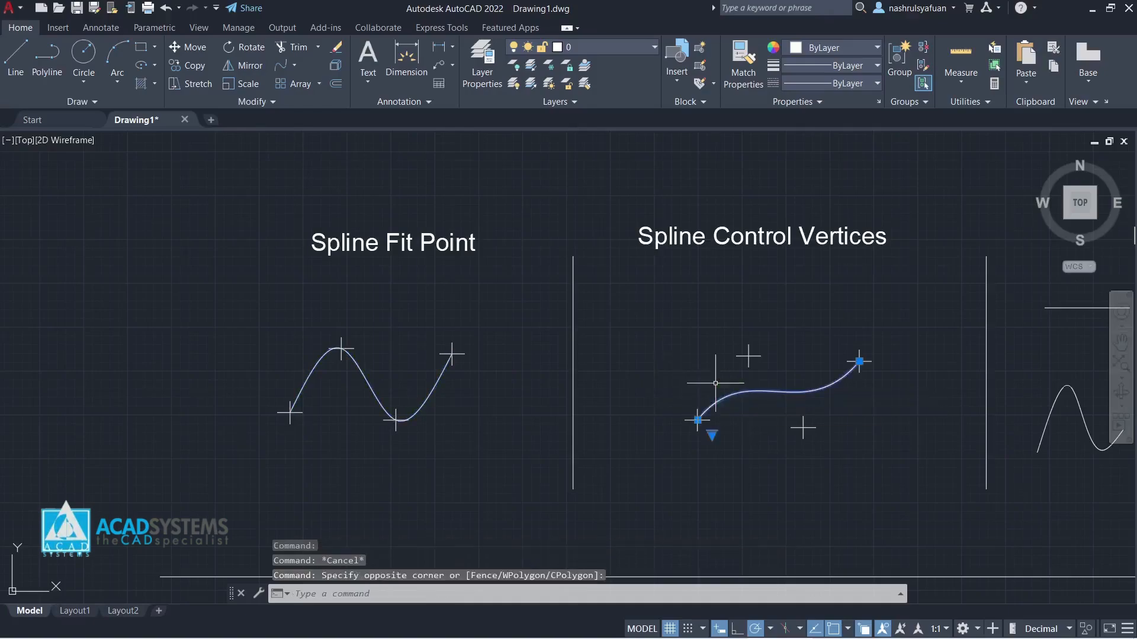
left_click(711, 434)
left_click(733, 459)
key("Escape")
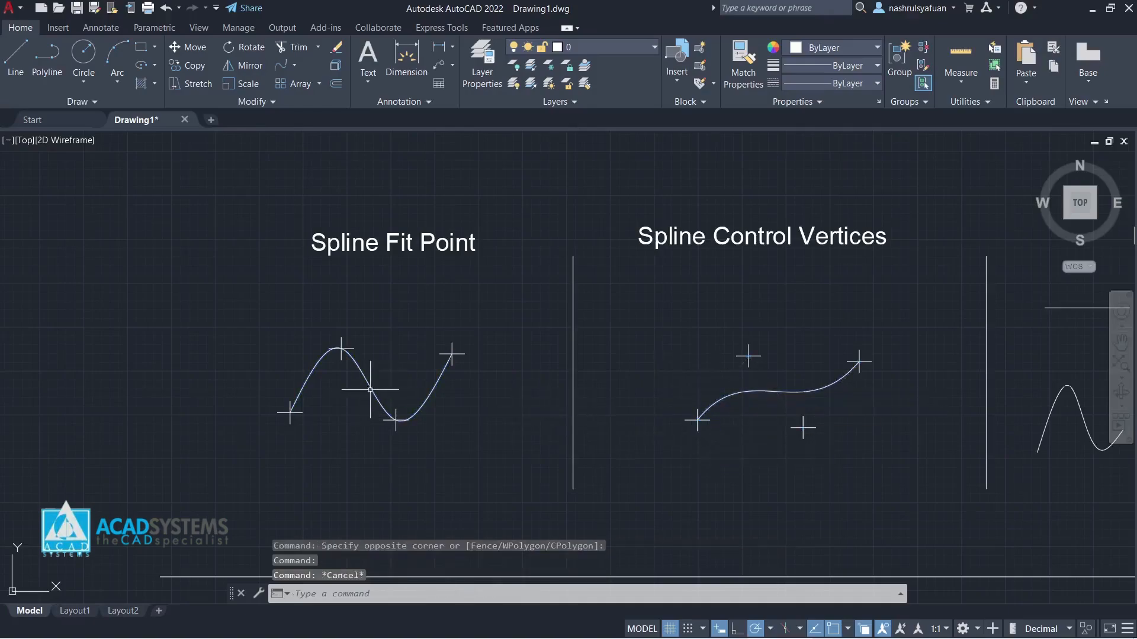
left_click(371, 389)
left_click(350, 397)
key("Escape")
key("Escape")
type("SPE")
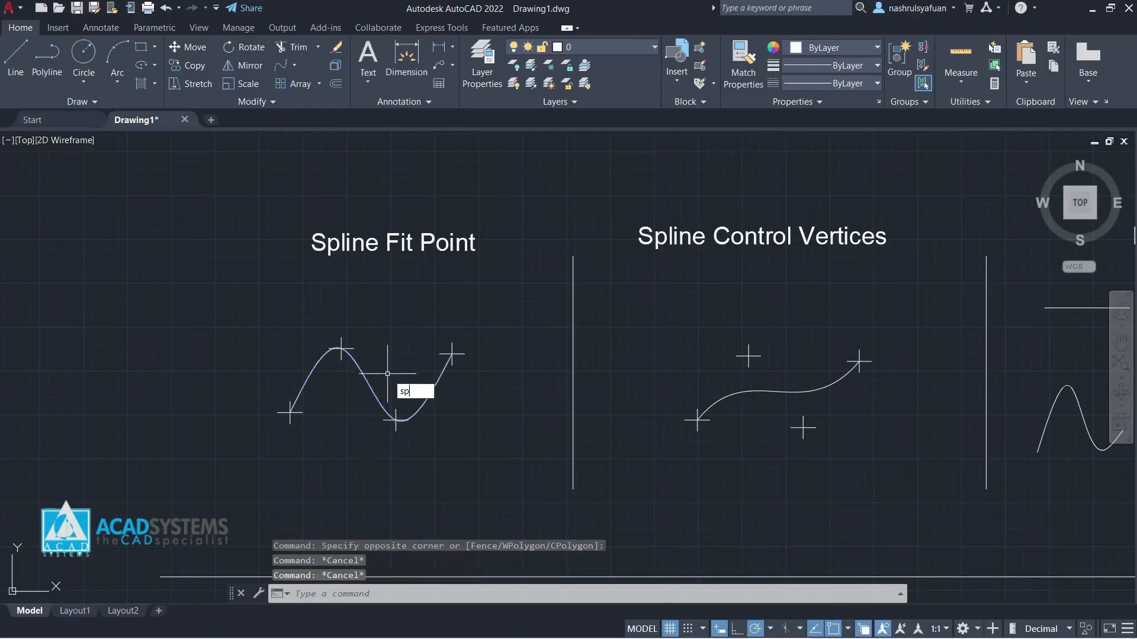
key("Return")
left_click(384, 374)
left_click(358, 397)
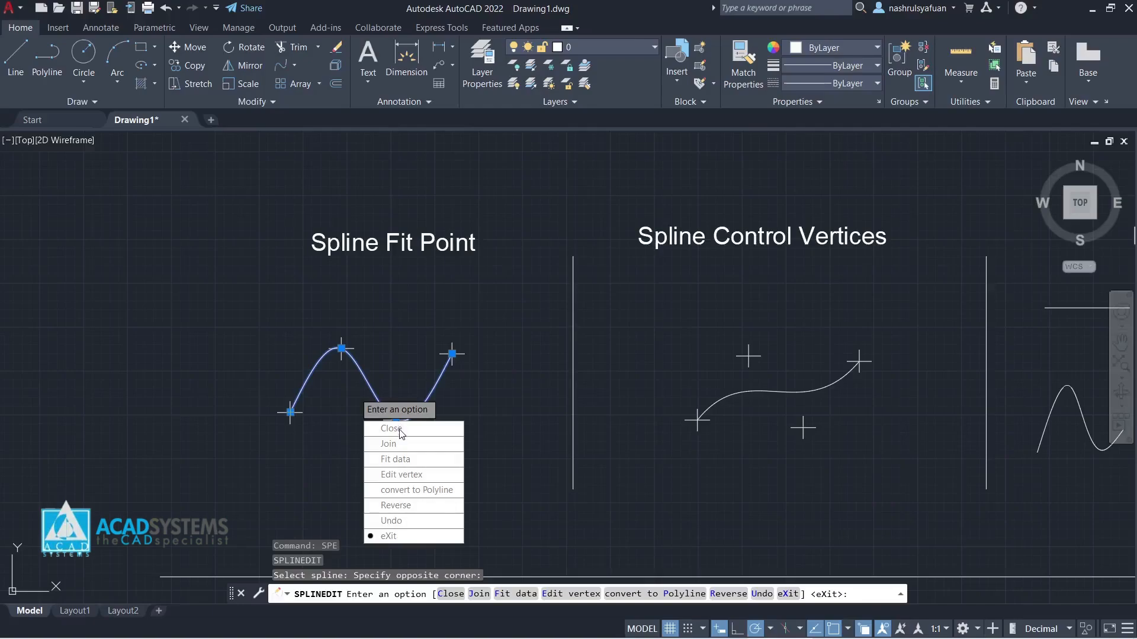
key("Escape")
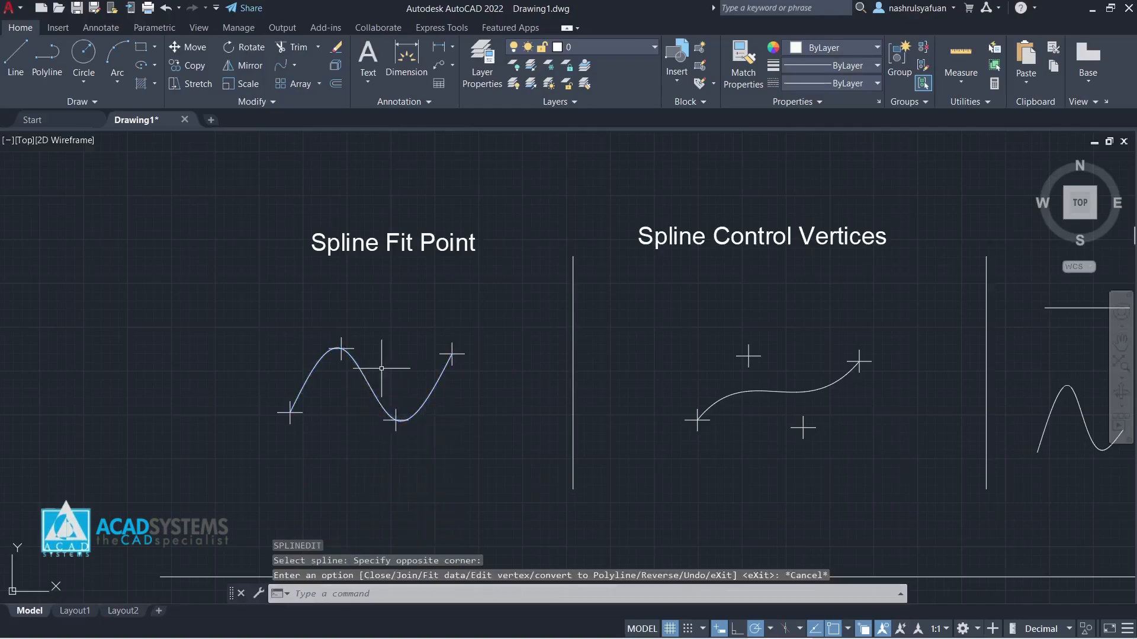
Close the spline under "Spline Fit Point" with SPLINEDIT and open it again within the same command.
left_click(383, 374)
left_click(356, 394)
type("sp")
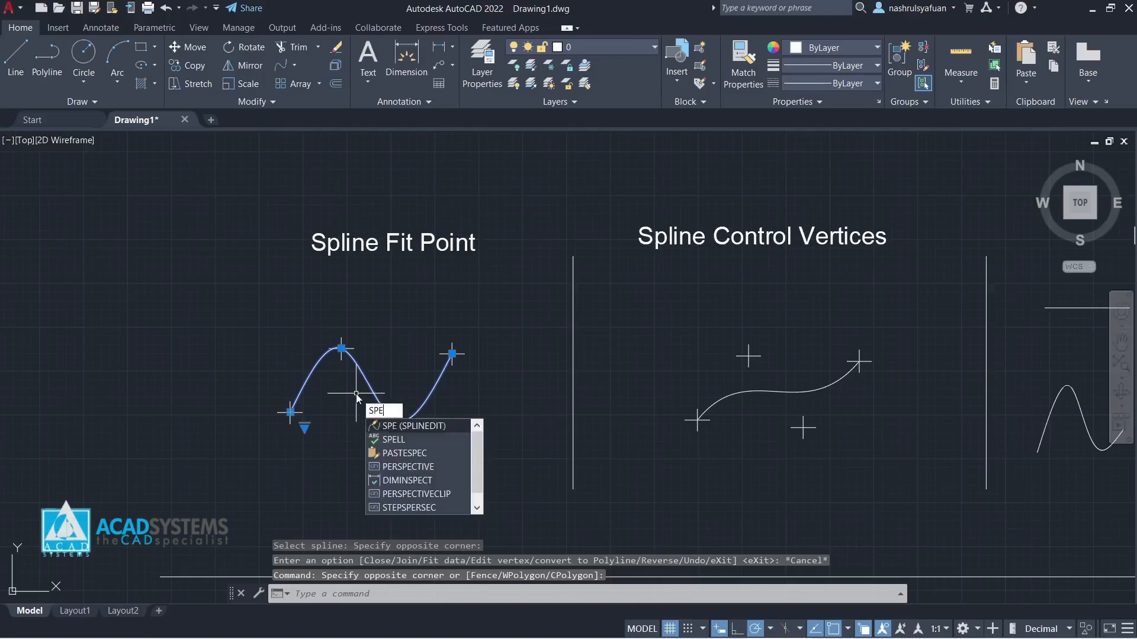
type("e")
key("Return")
left_click(393, 429)
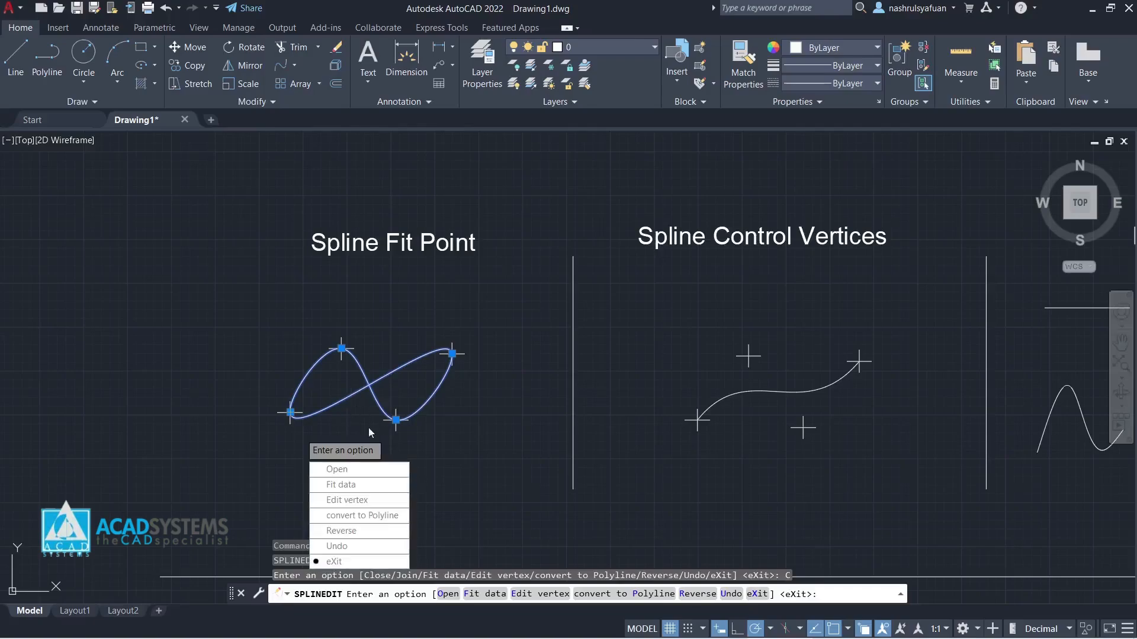
left_click(350, 471)
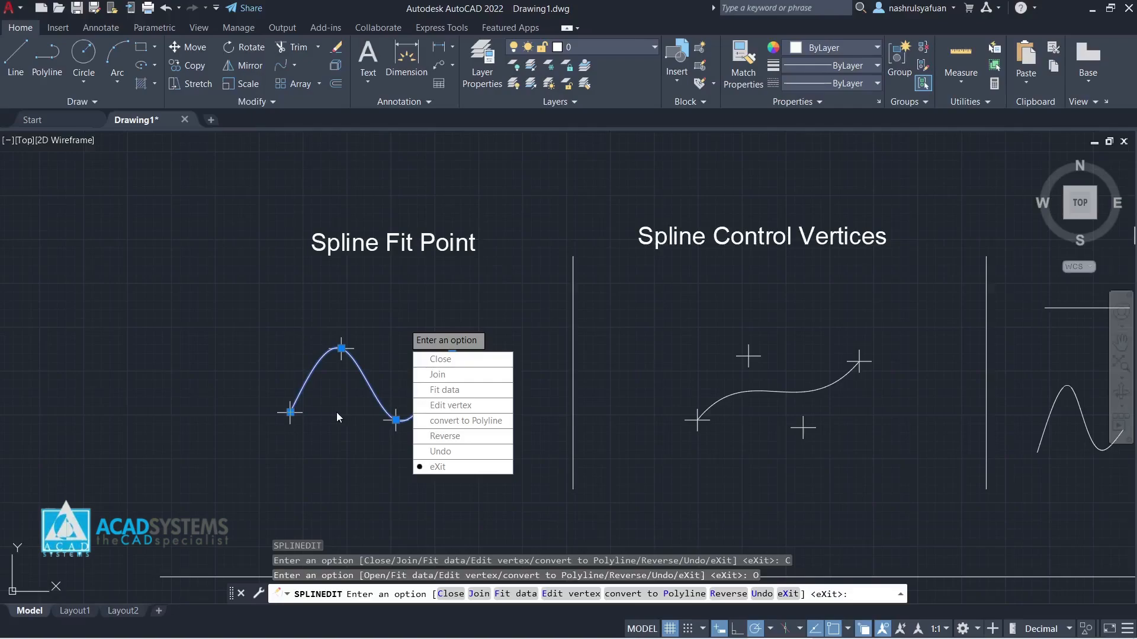
key("Escape")
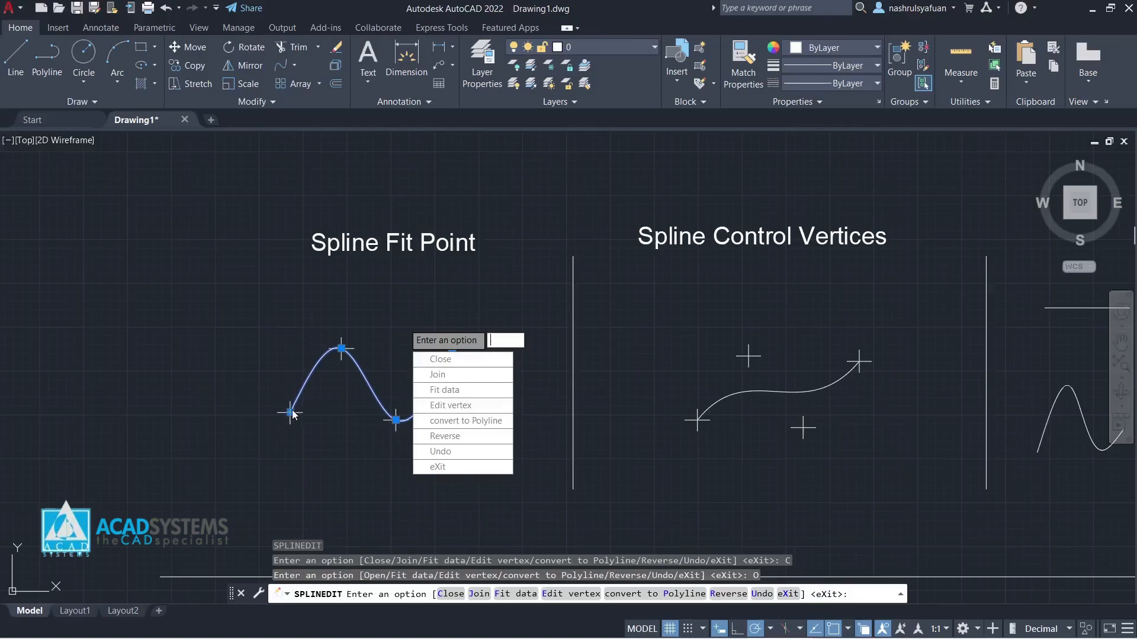
Elevate the order of the spline under "Spline Fit Point" to 6 through vertex editing and leave vertex editing.
left_click(455, 406)
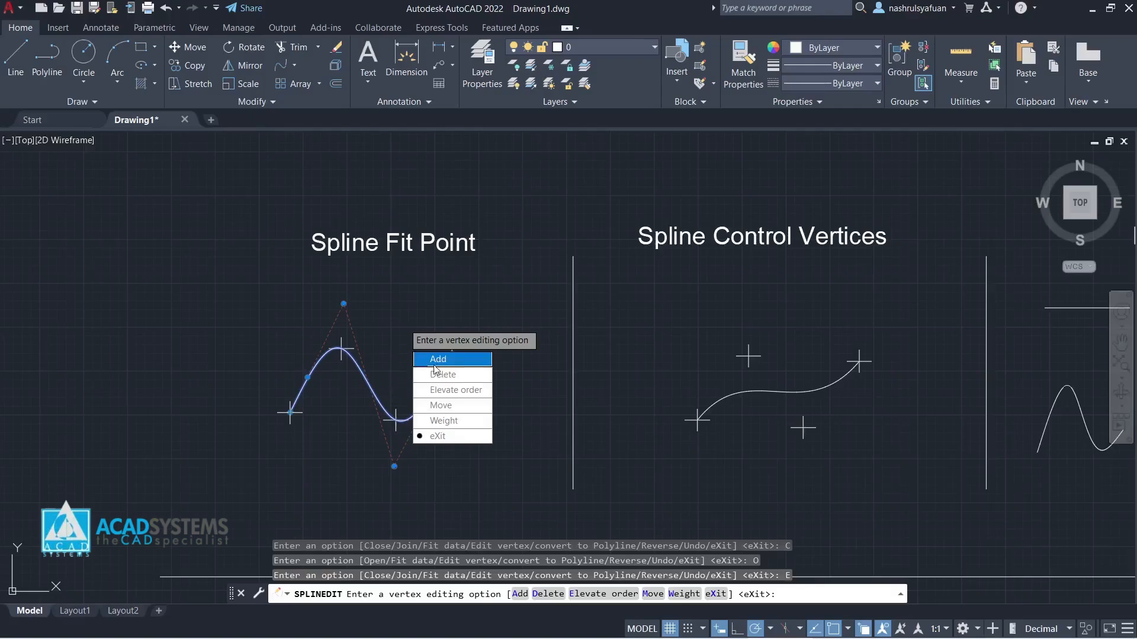
left_click(465, 392)
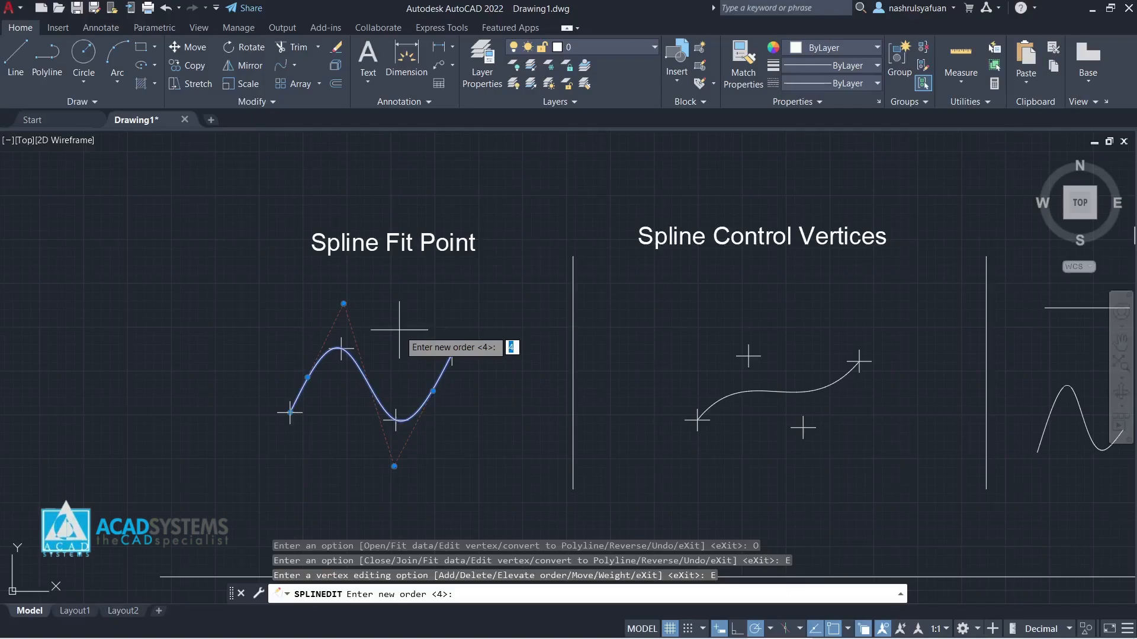
type("6")
key("Return")
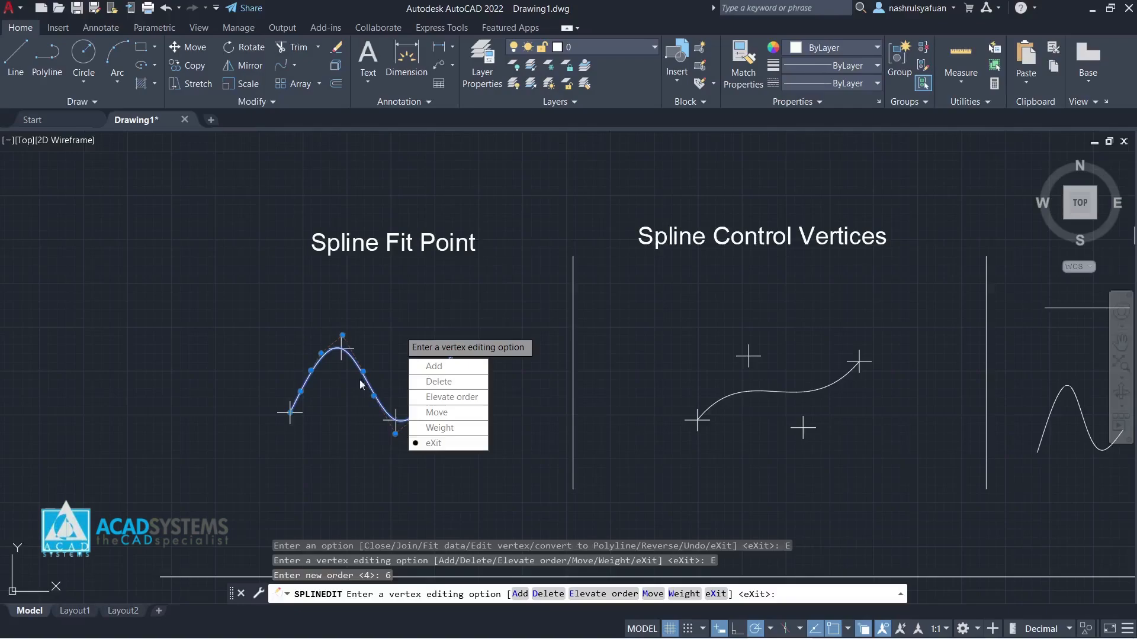
left_click(434, 444)
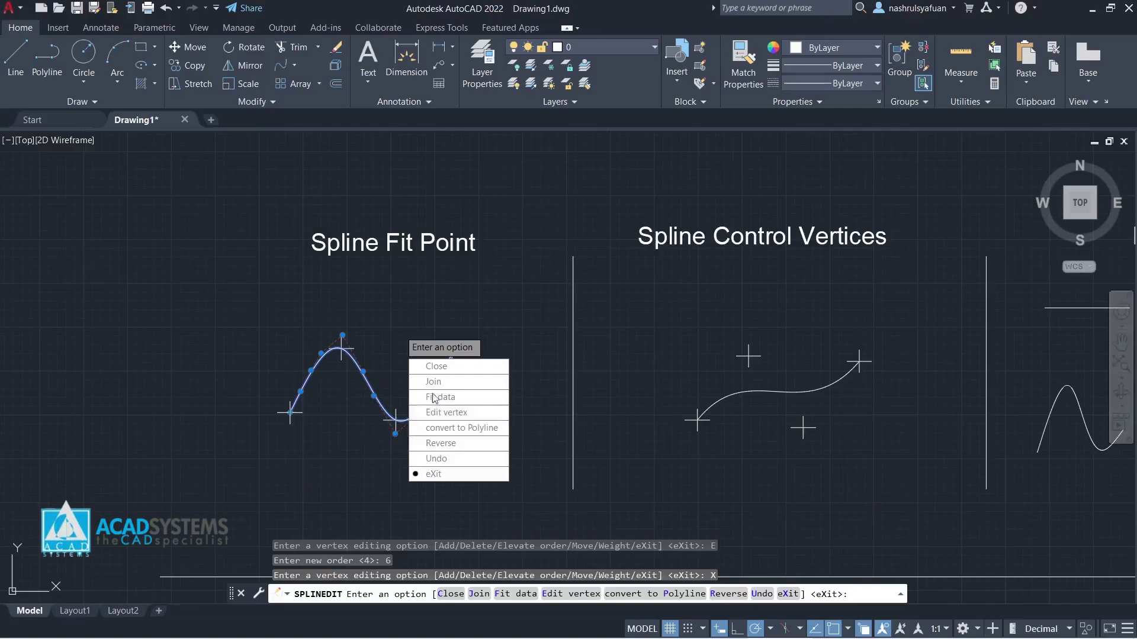
Add a fit point up and to the right of the spline's right end through fit data editing, extending the curve.
left_click(471, 398)
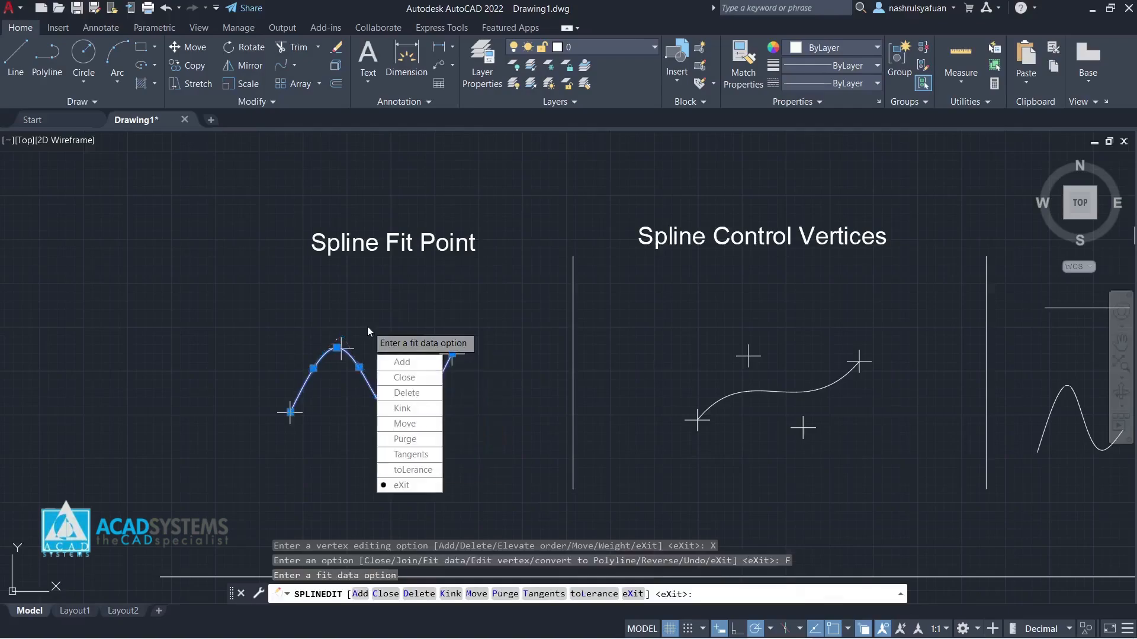
left_click(412, 367)
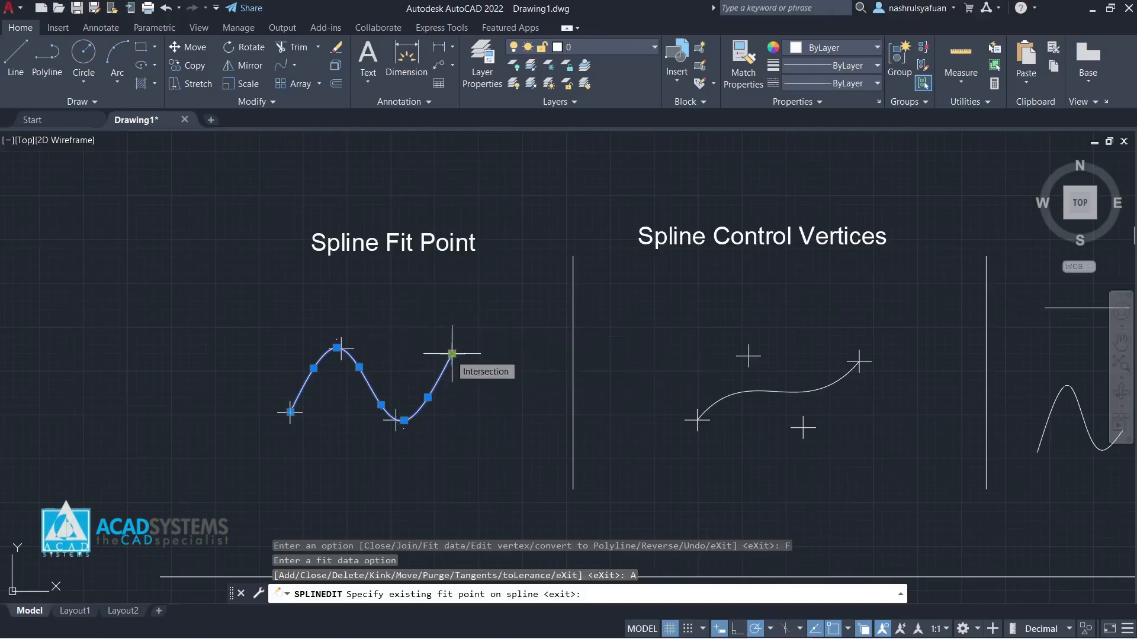
left_click(452, 353)
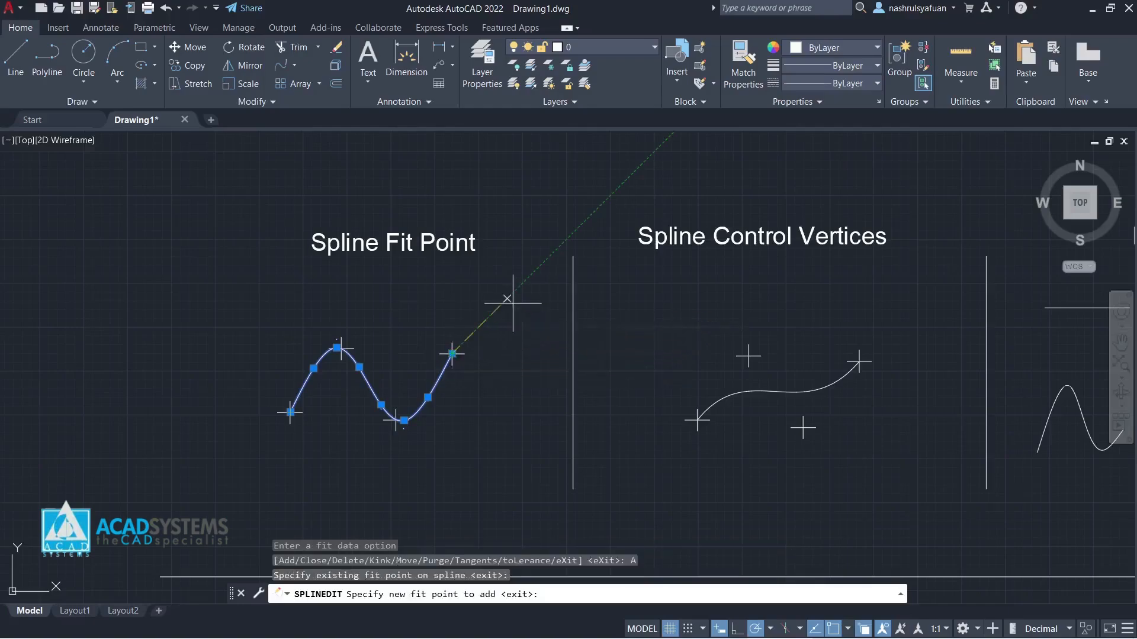
left_click(516, 266)
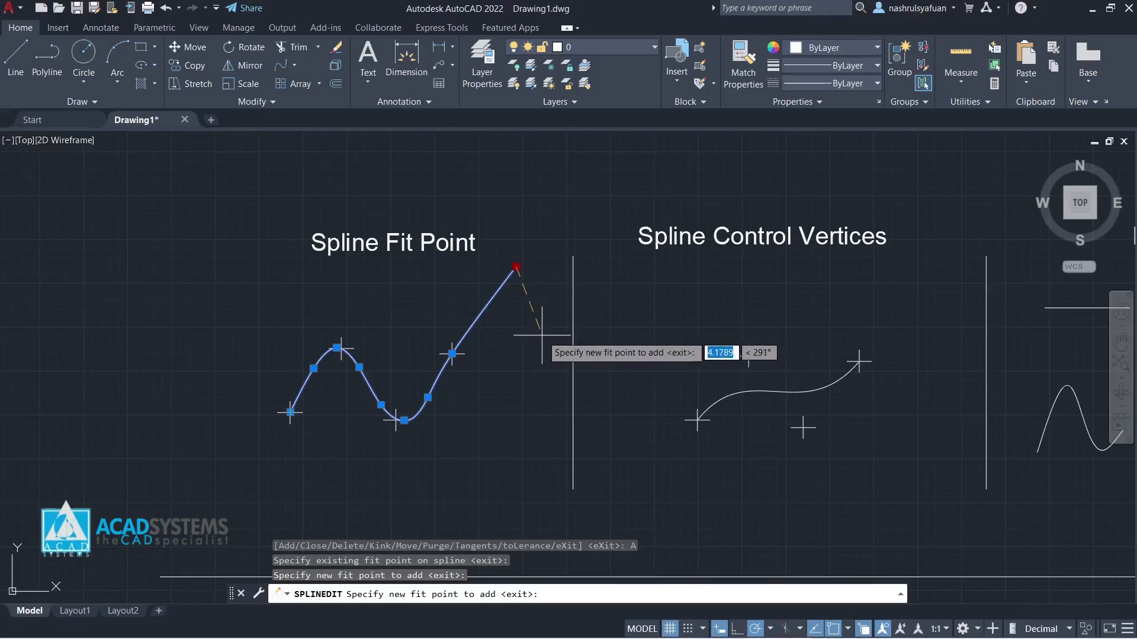
key("Return")
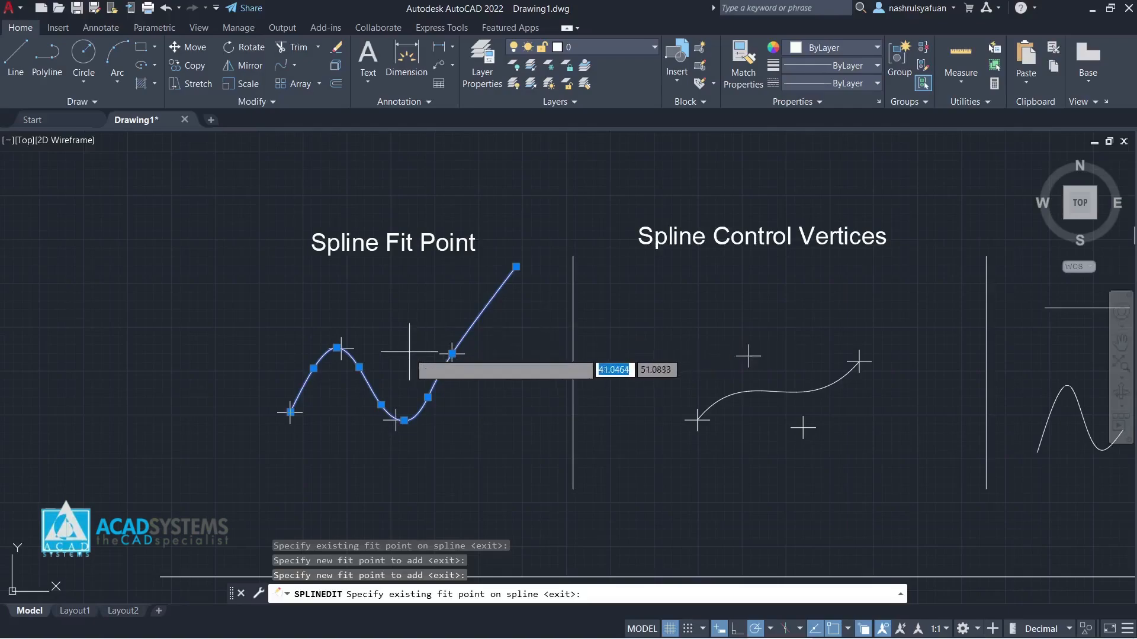
key("Return")
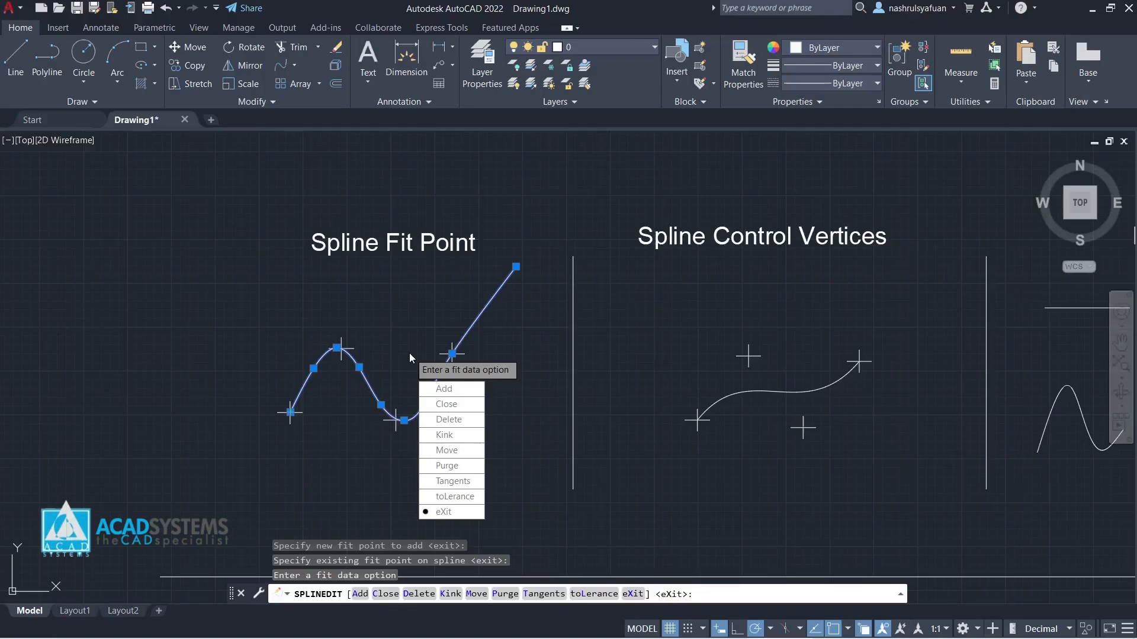
Delete the four intermediate fit points on the slopes of the wave, keeping those at the ends, crest, trough and upper-right marker.
left_click(471, 419)
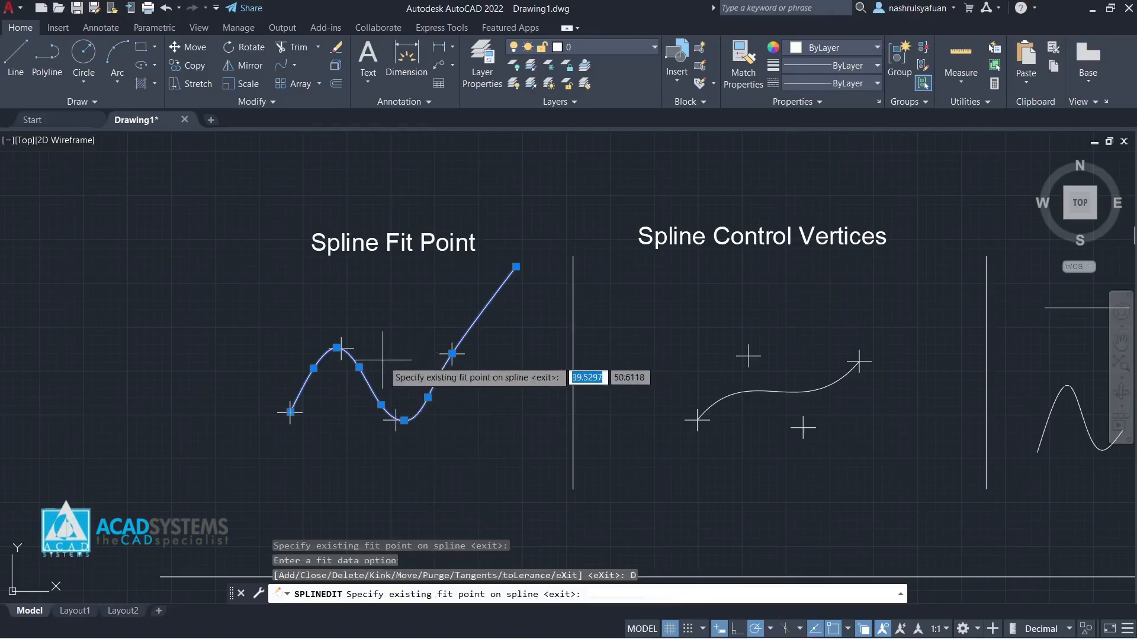
left_click(359, 367)
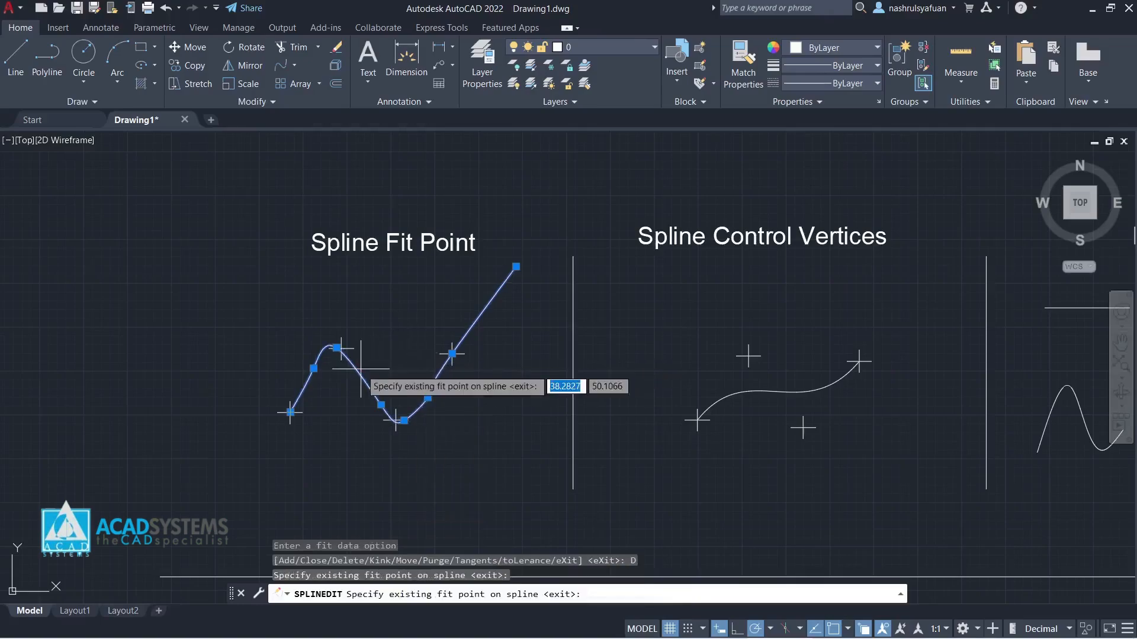
left_click(315, 370)
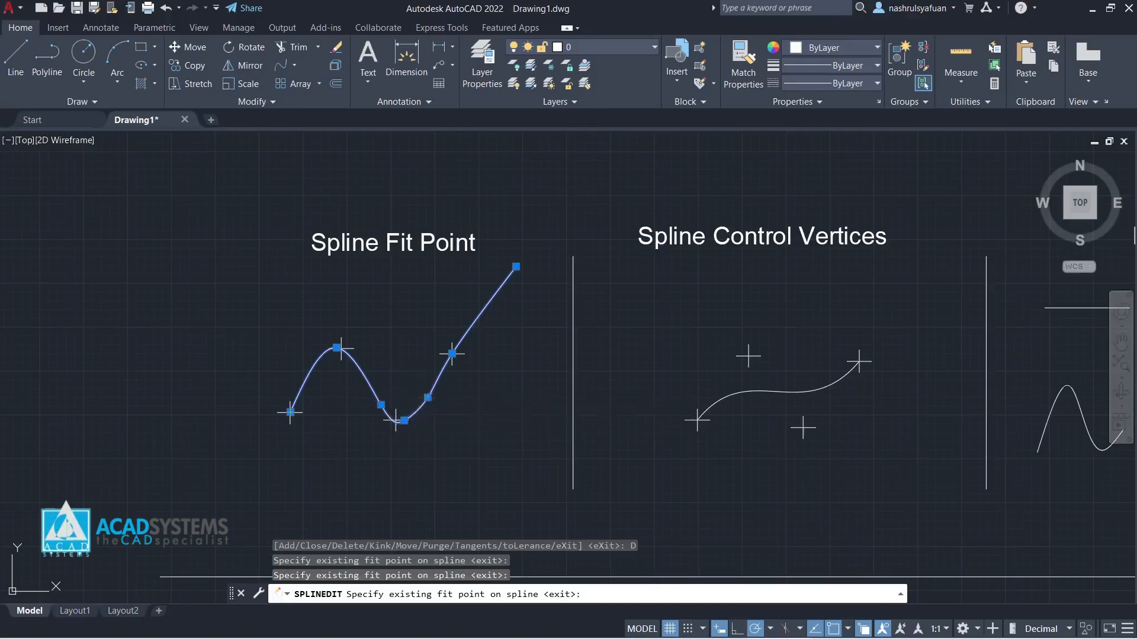
left_click(427, 396)
left_click(381, 405)
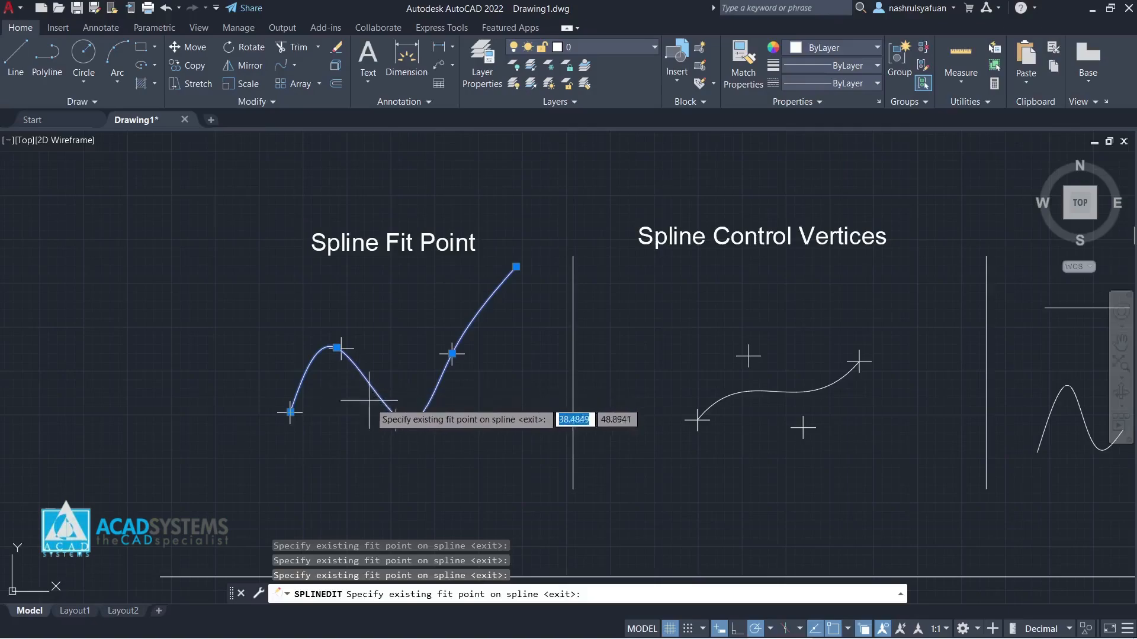
key("Return")
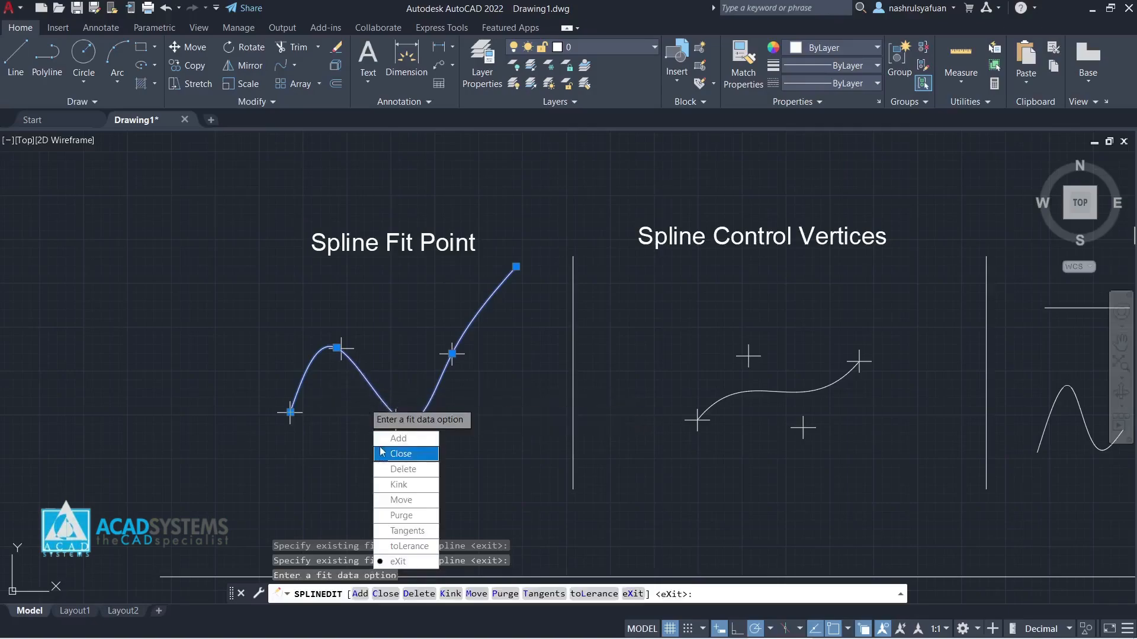
Add four kink points on the spline, one between each pair of neighbouring fit points.
left_click(415, 486)
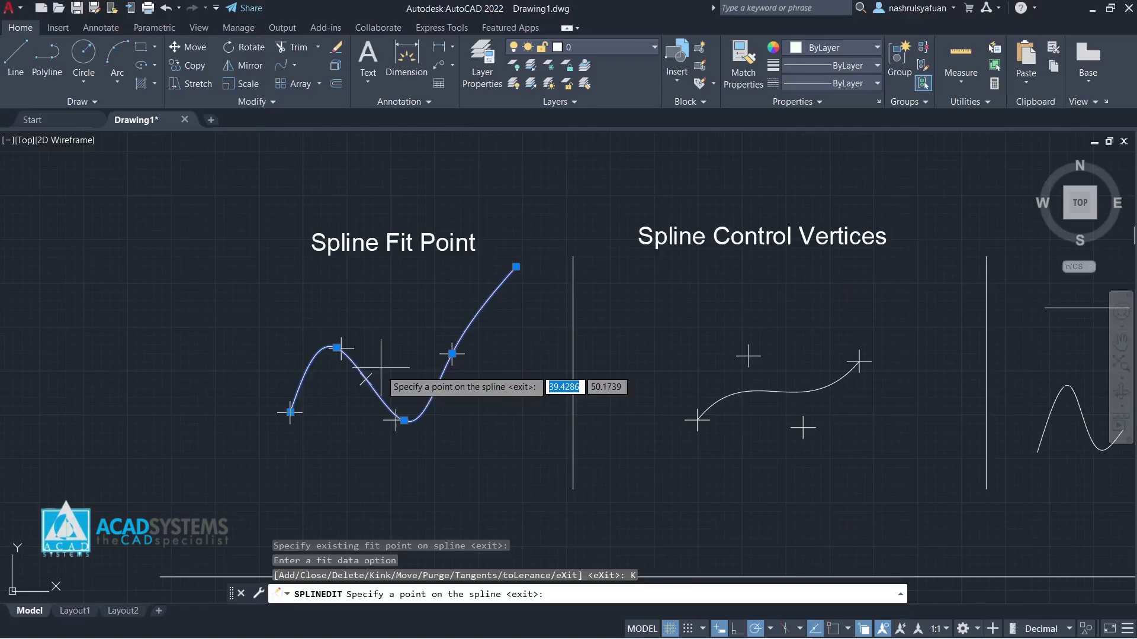
left_click(303, 378)
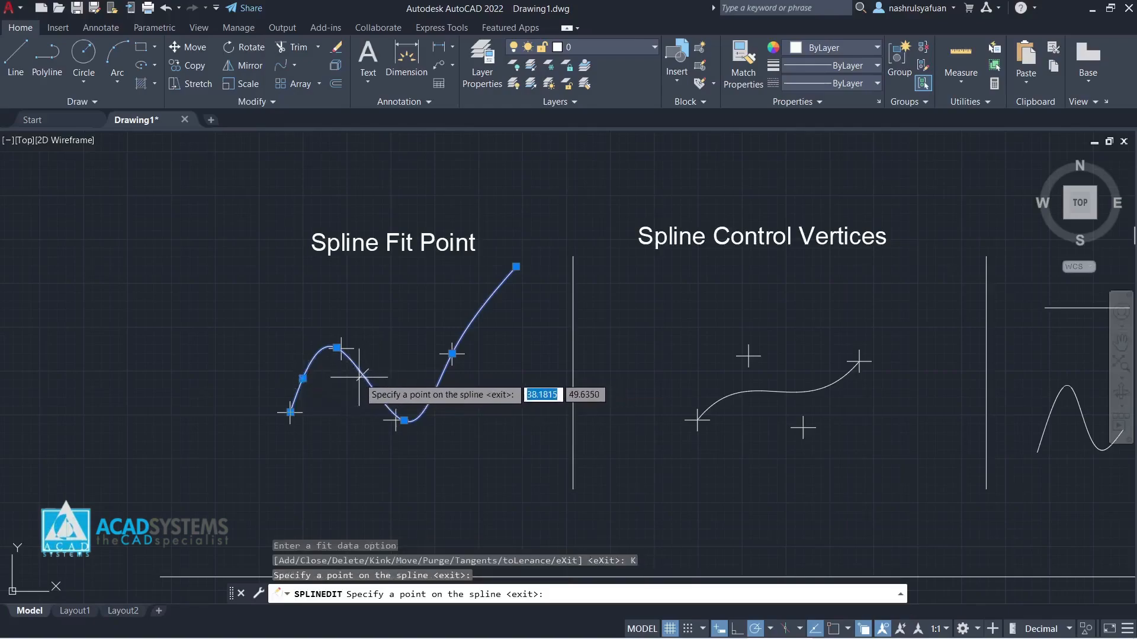
left_click(341, 400)
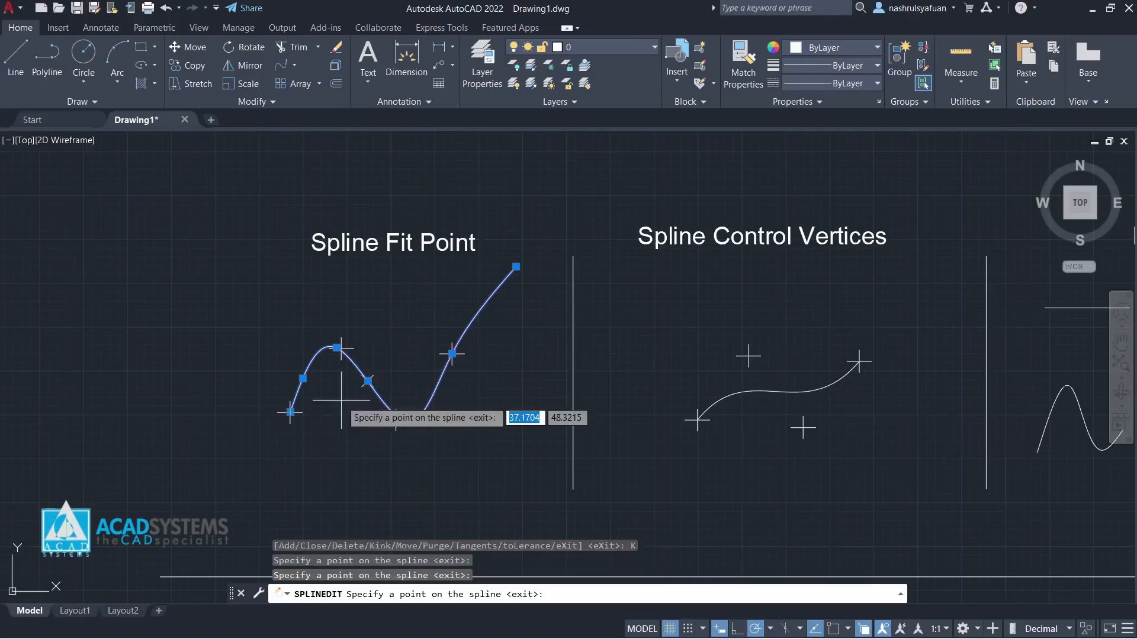
left_click(444, 403)
left_click(499, 310)
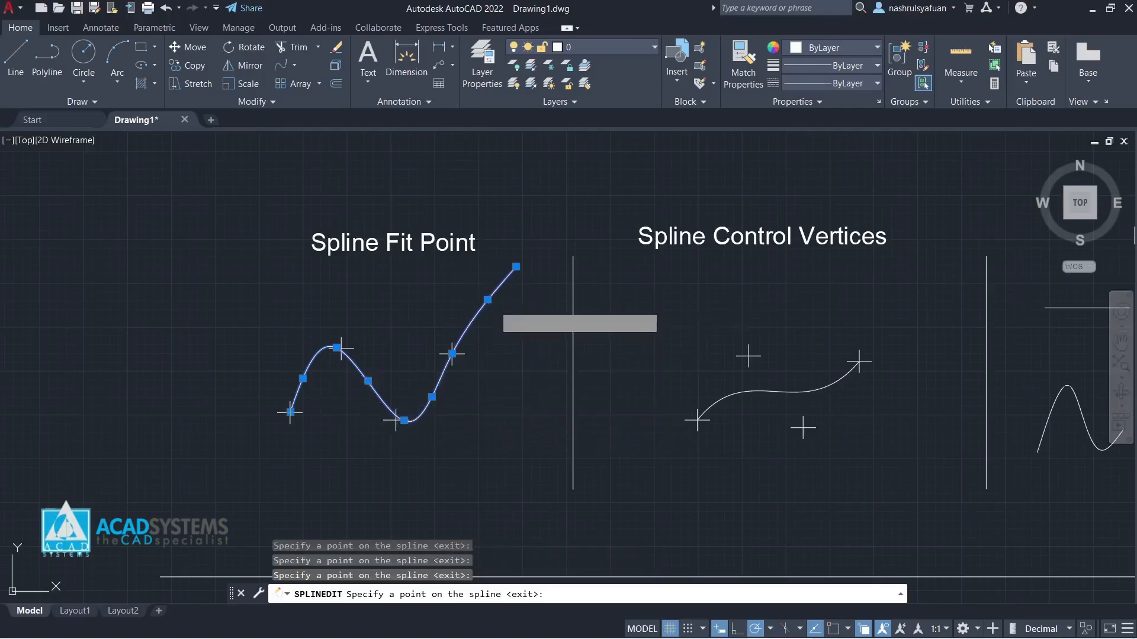
key("Return")
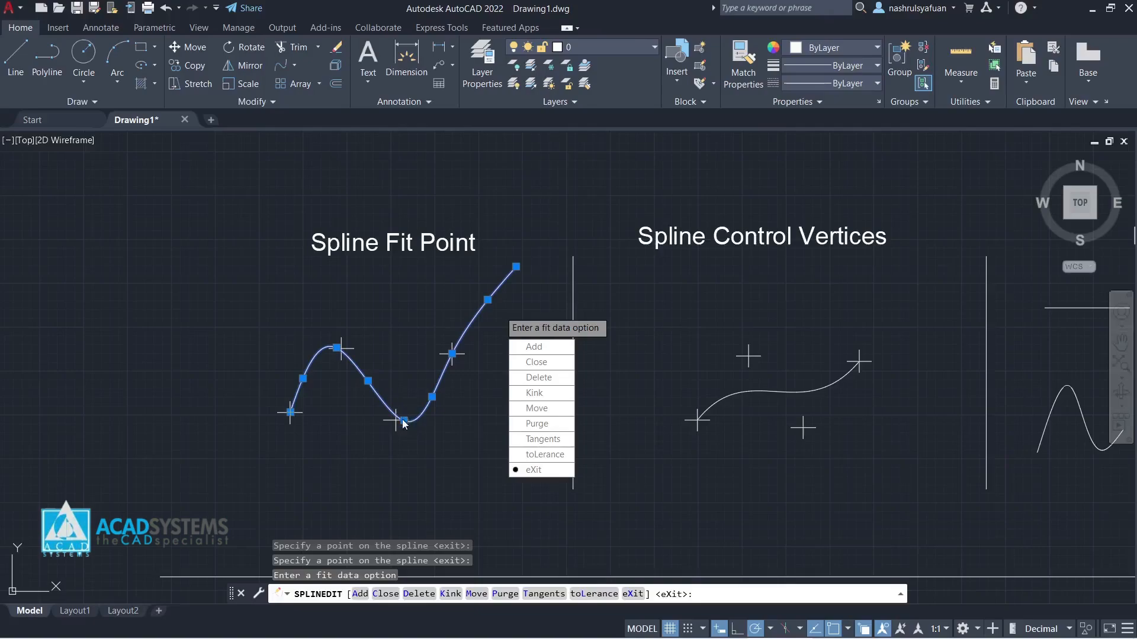
Exit fit data editing and undo the fit data changes made to the spline under "Spline Fit Point".
scroll(404, 425, "up", 4)
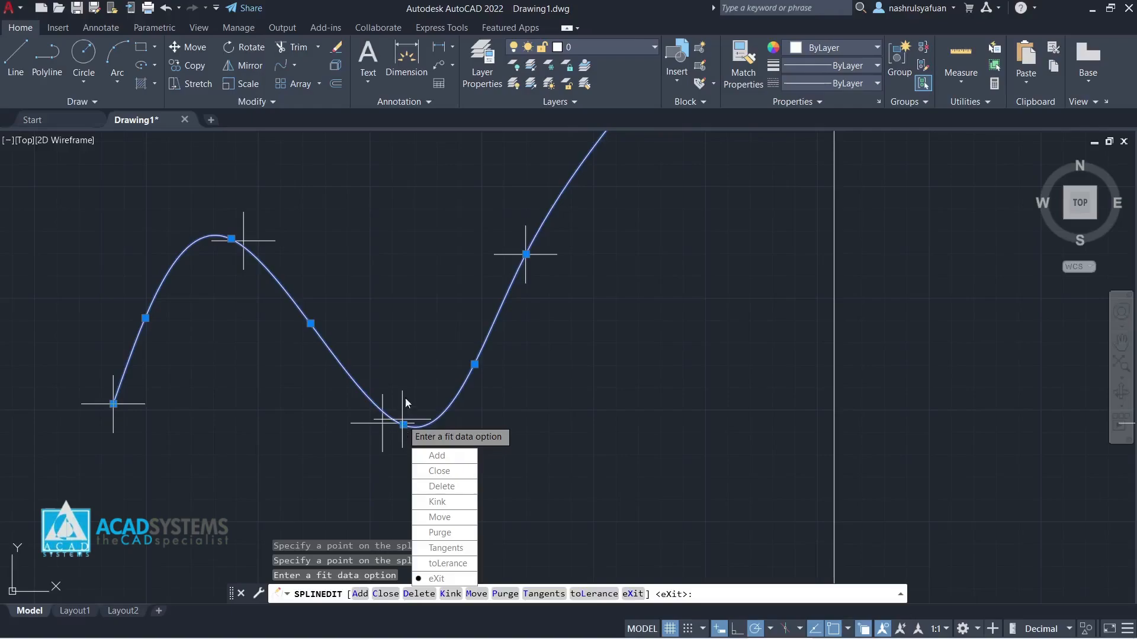
scroll(293, 355, "down", 6)
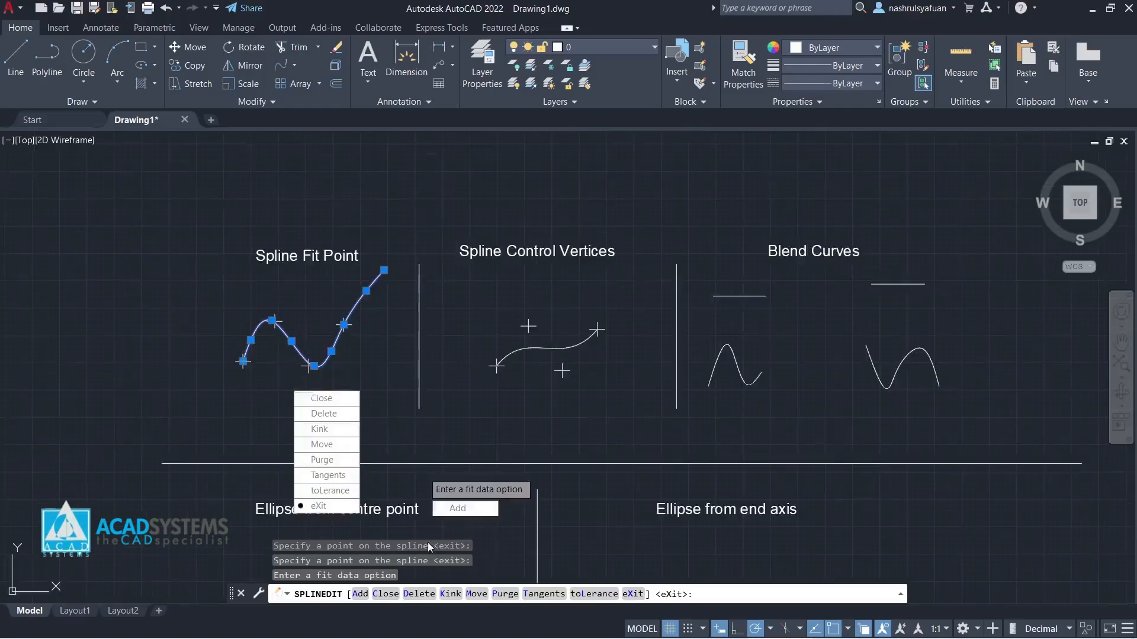
scroll(299, 379, "up", 2)
left_click(347, 536)
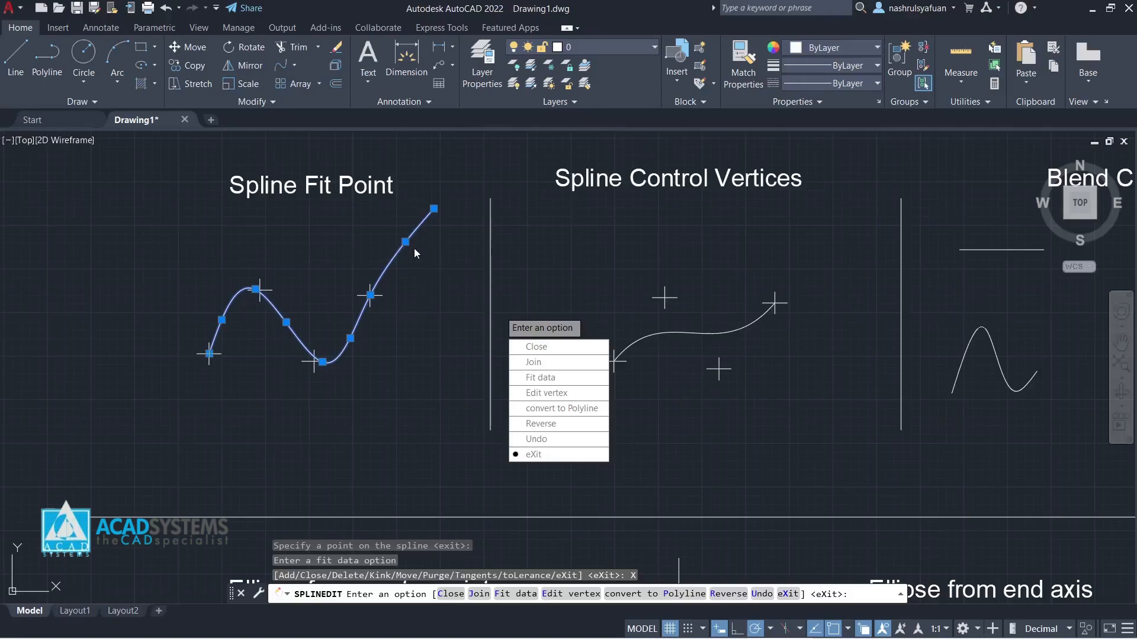
left_click(583, 440)
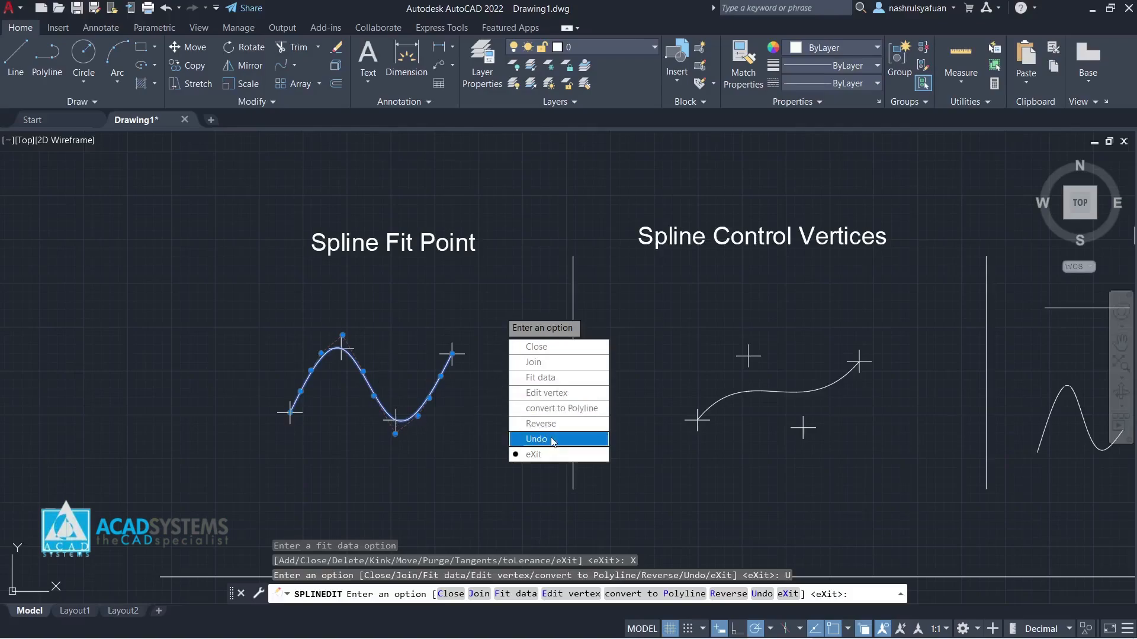
Exit spline editing, then select the spline under "Spline Fit Point" to inspect its control vertices and clear the selection.
left_click(542, 454)
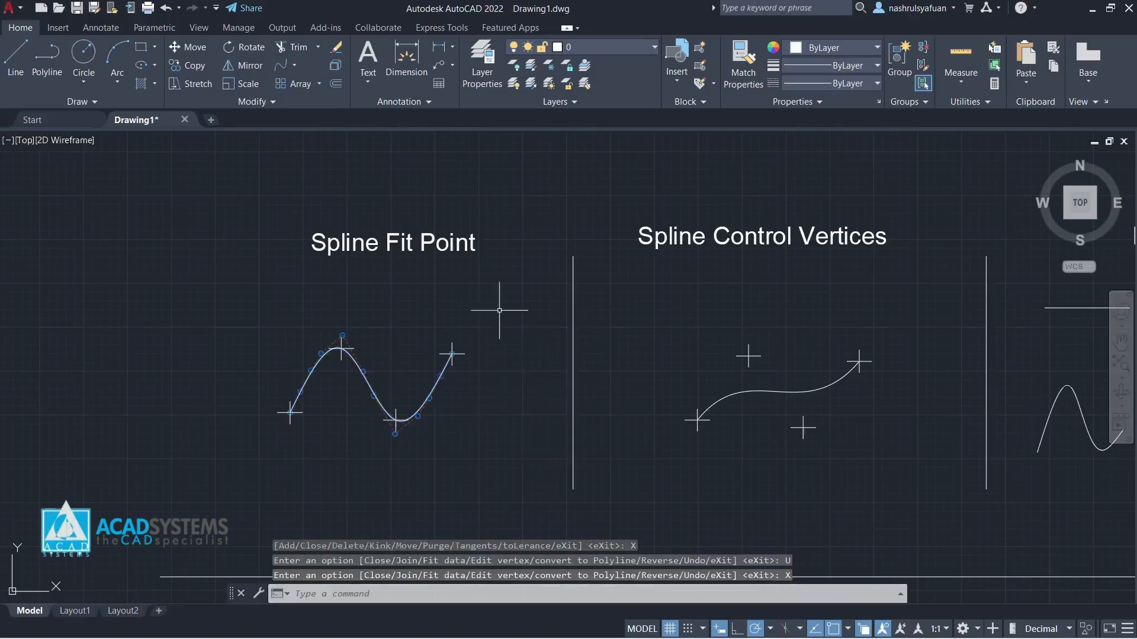
left_click(465, 406)
left_click(411, 407)
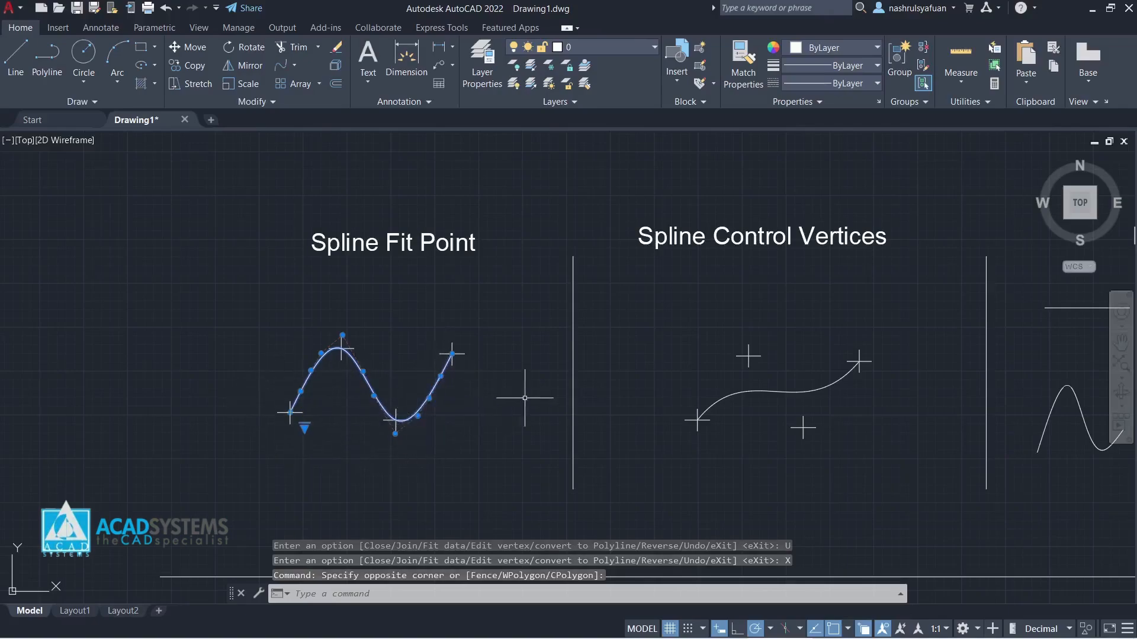
key("Escape")
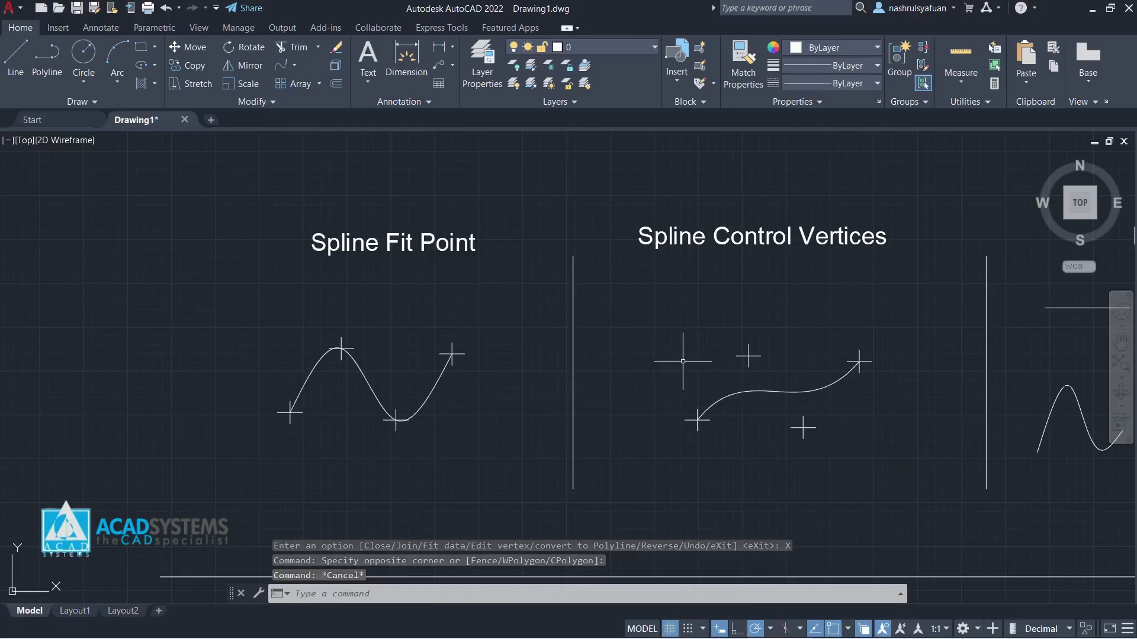
key("Escape")
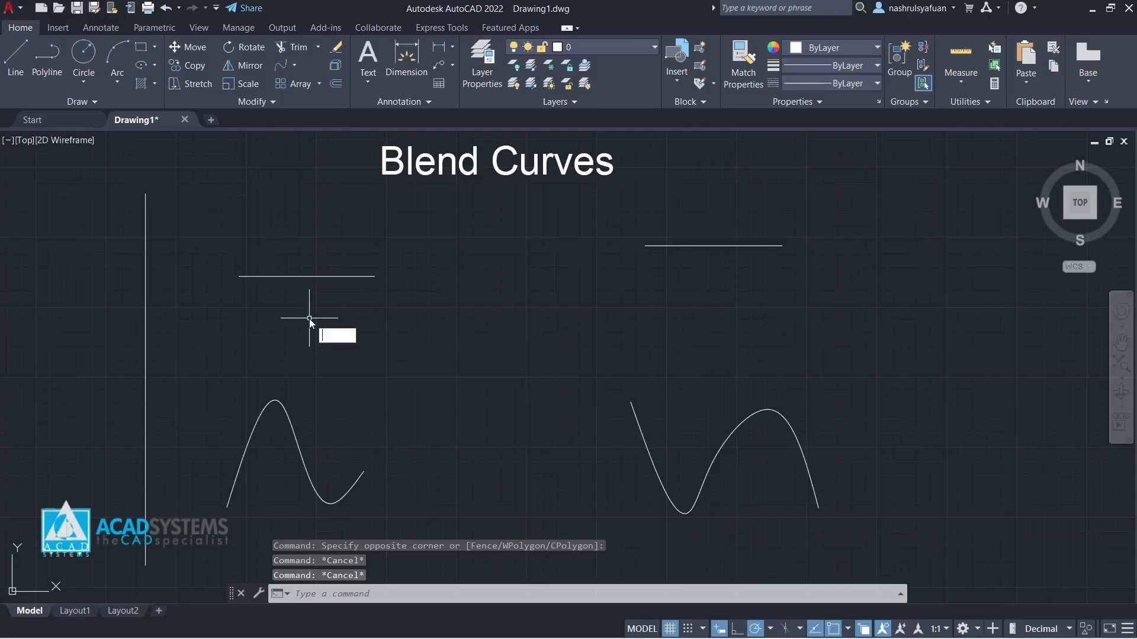
key("Escape")
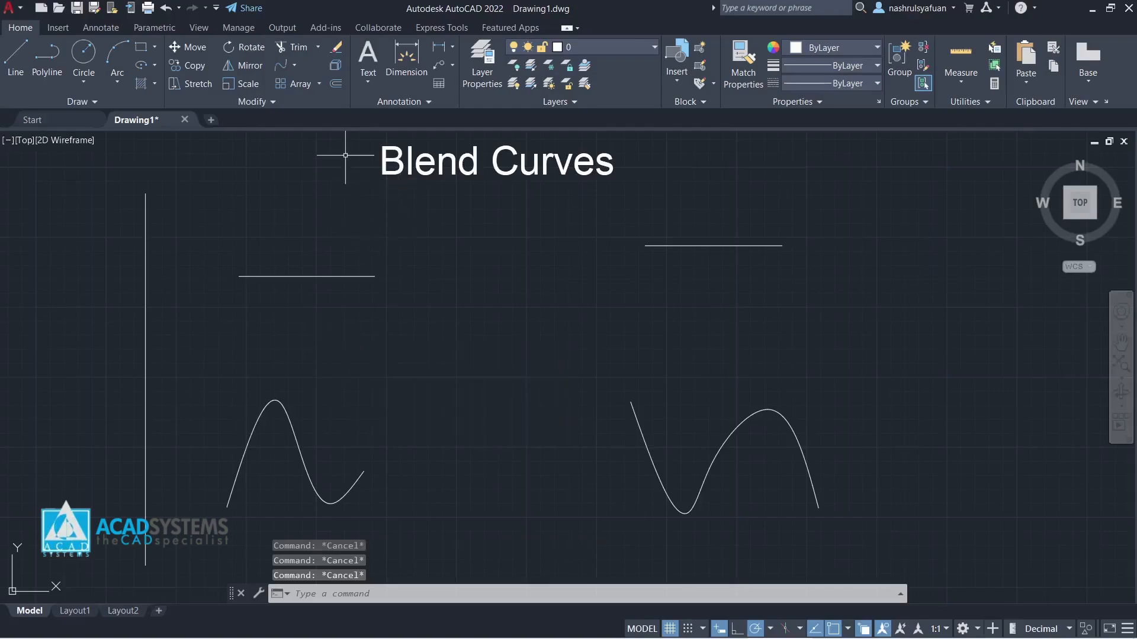
Blend the facing ends of the two horizontal lines under "Blend Curves" using the Blend Curves command.
left_click(296, 63)
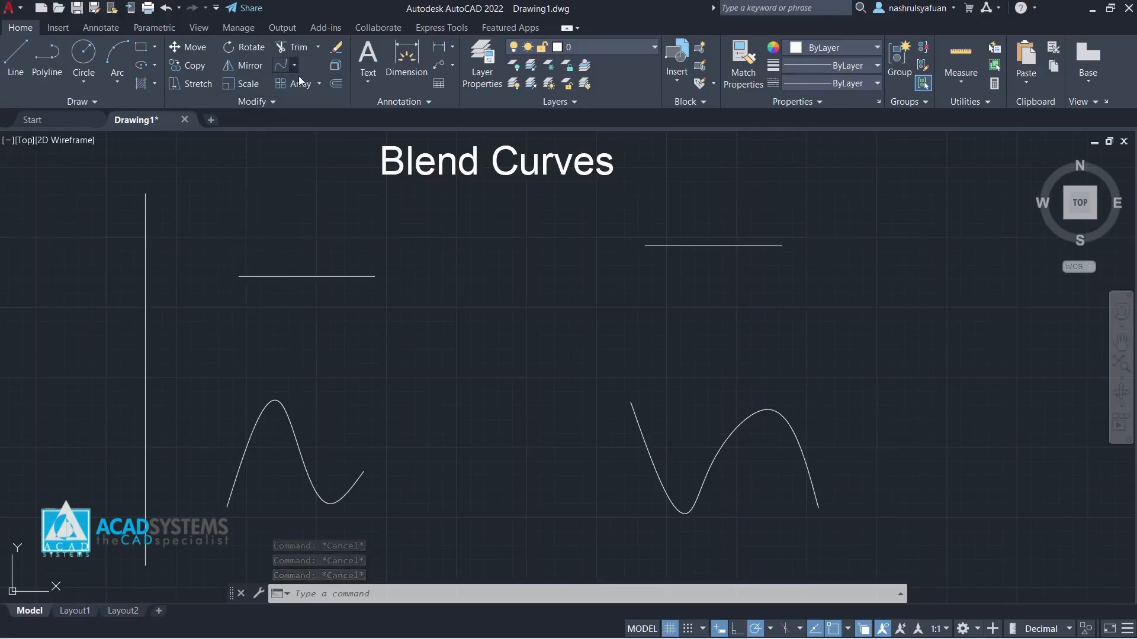
key("Escape")
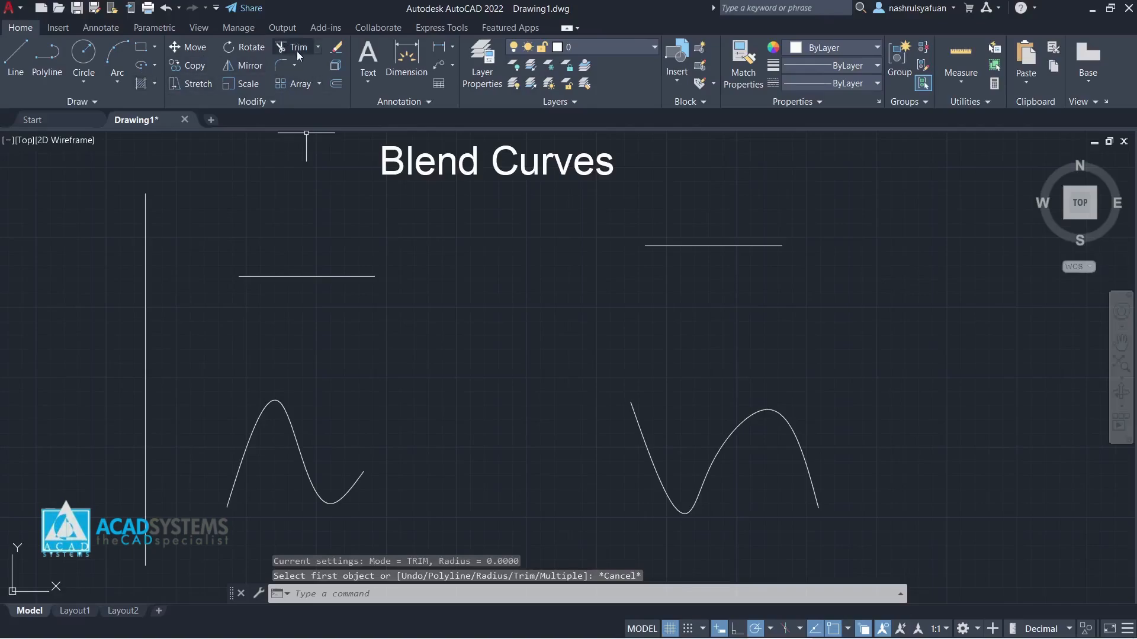
left_click(294, 64)
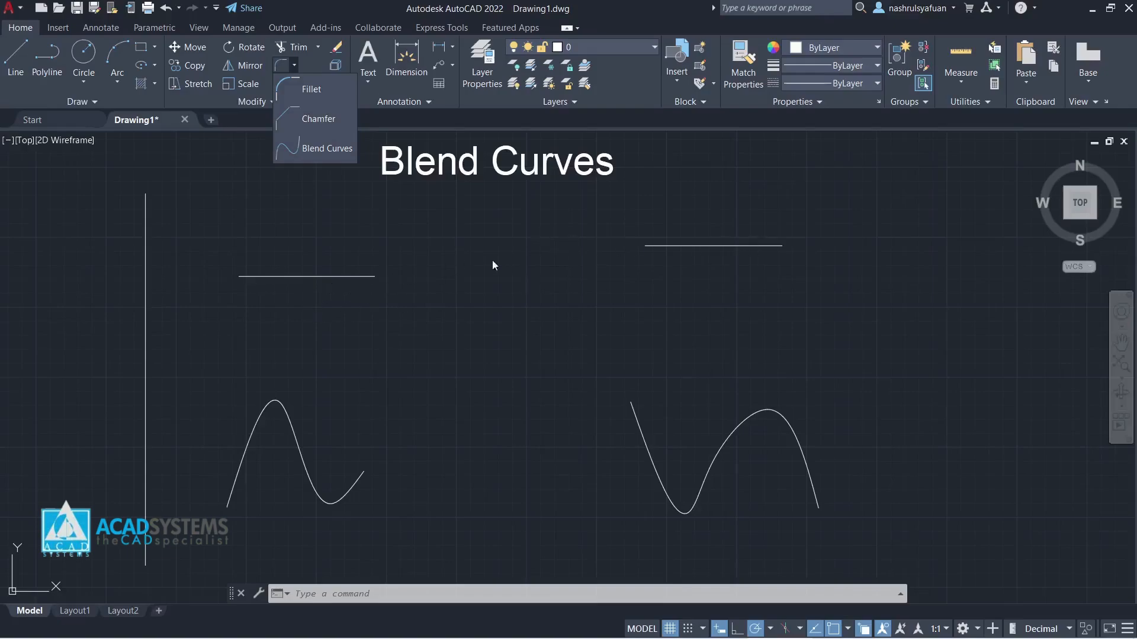
left_click(312, 149)
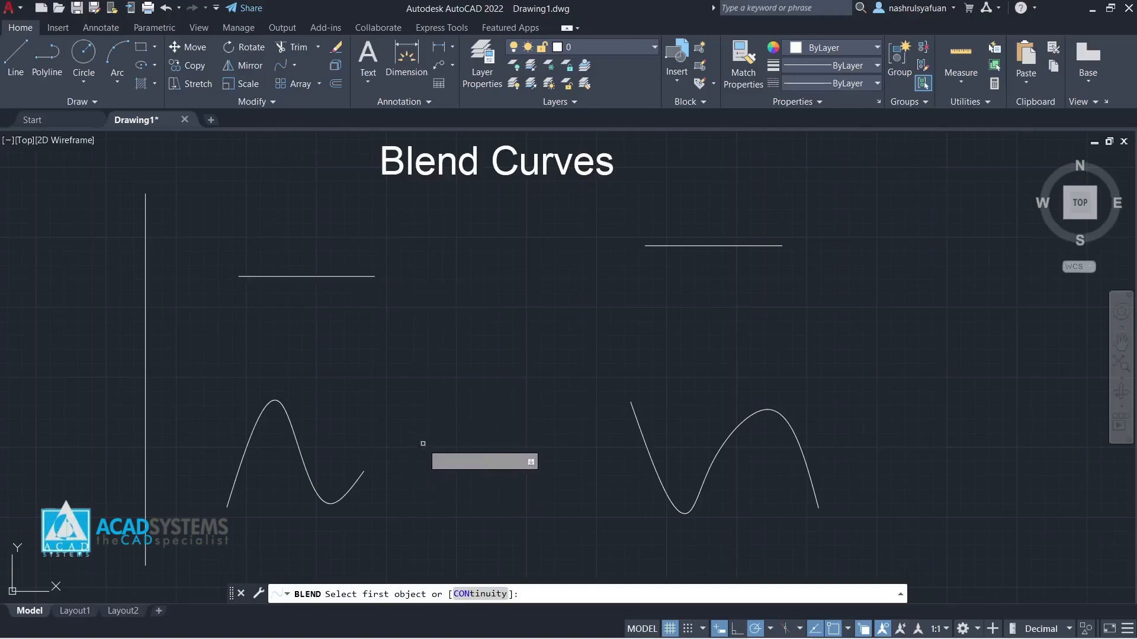
left_click(358, 277)
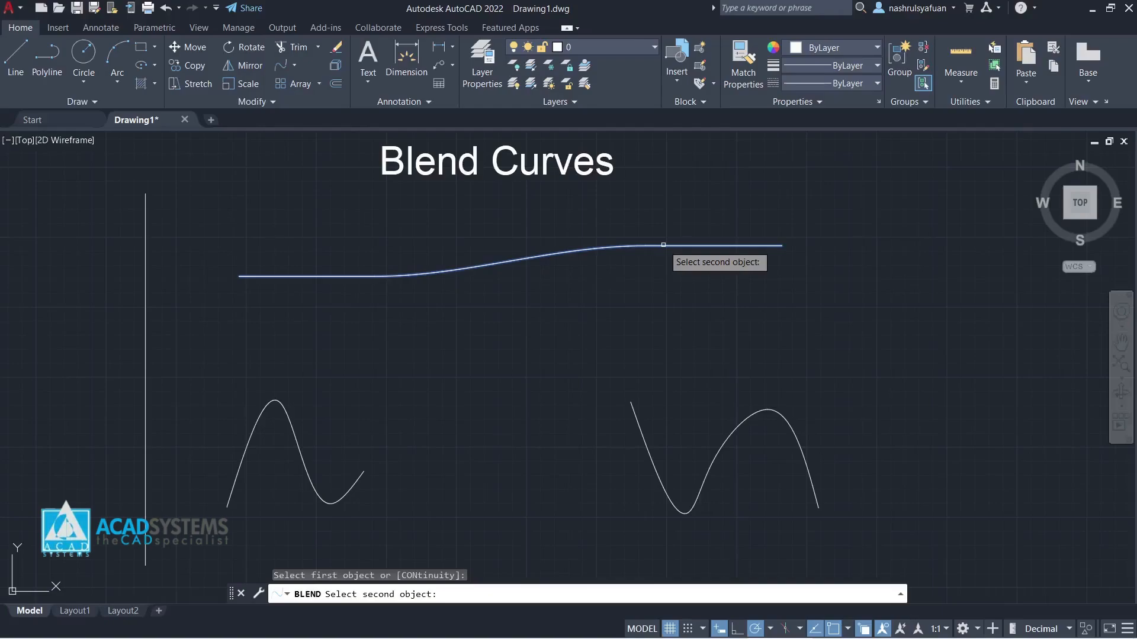
left_click(663, 245)
Switch the blend curve between the two lines from control-vertex to fit-point display and clear the selection.
left_click(521, 287)
left_click(477, 246)
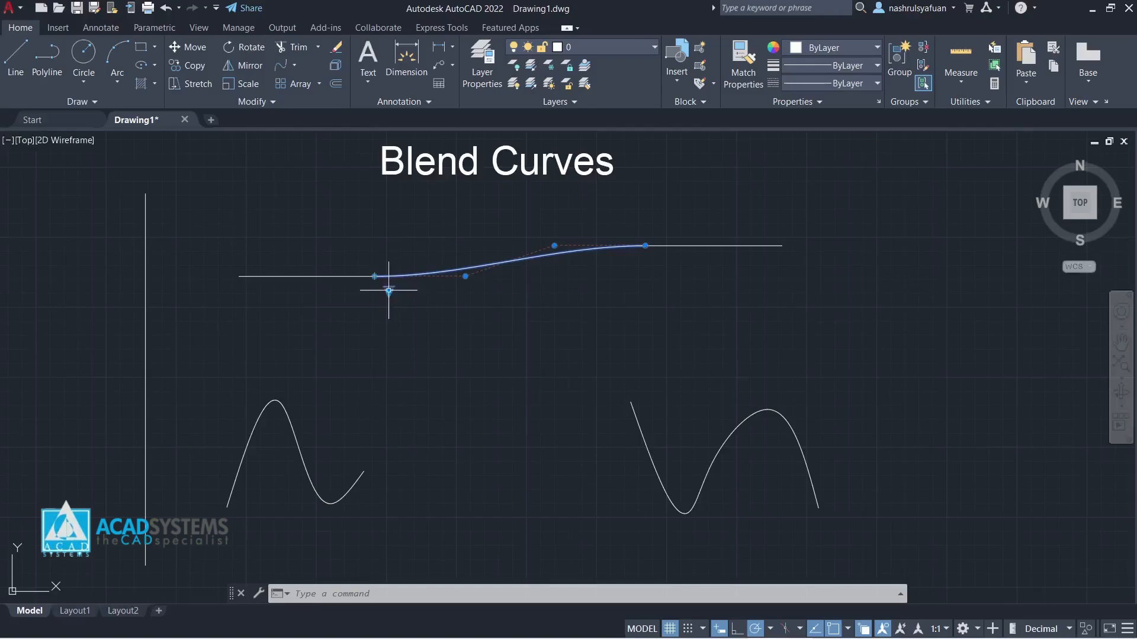
mouse_move(389, 290)
left_click(428, 303)
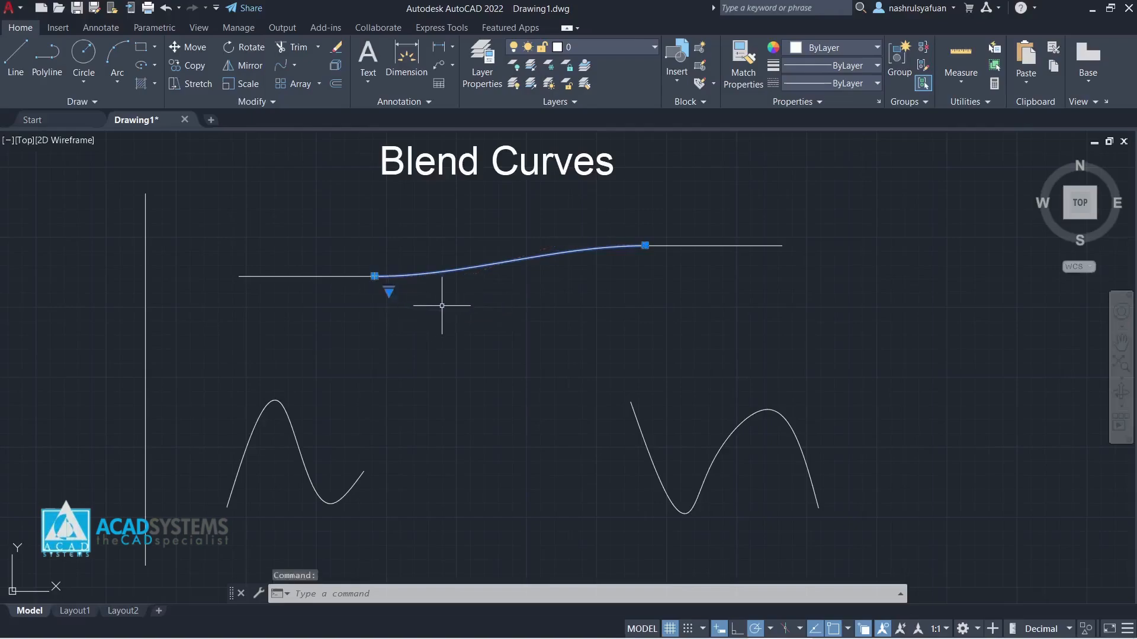
left_click(432, 298)
left_click(425, 349)
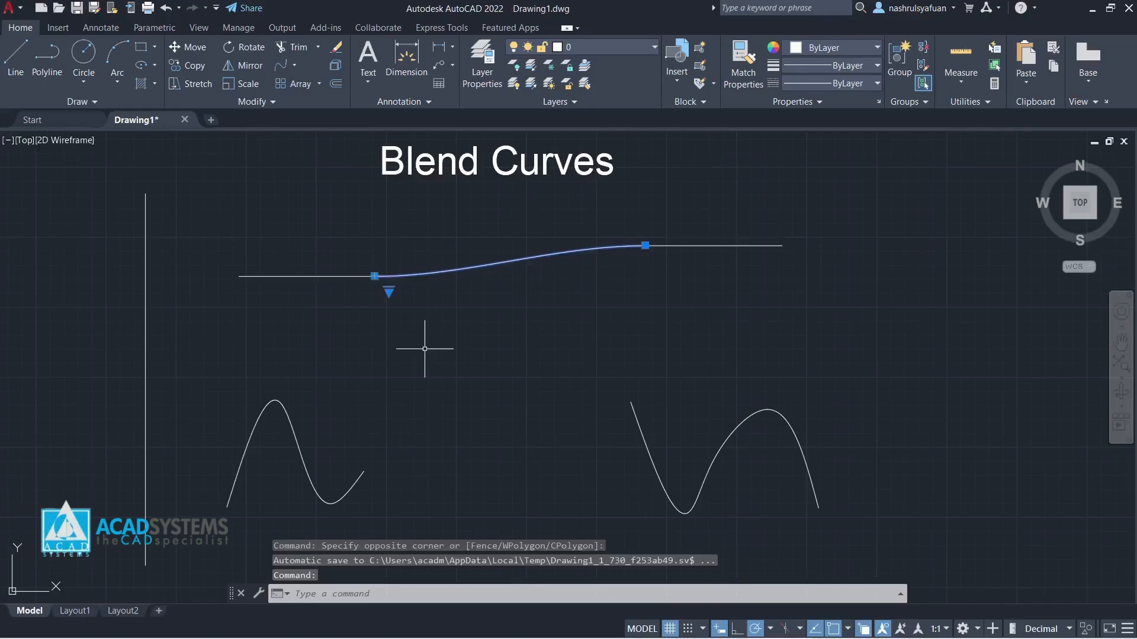
key("Escape")
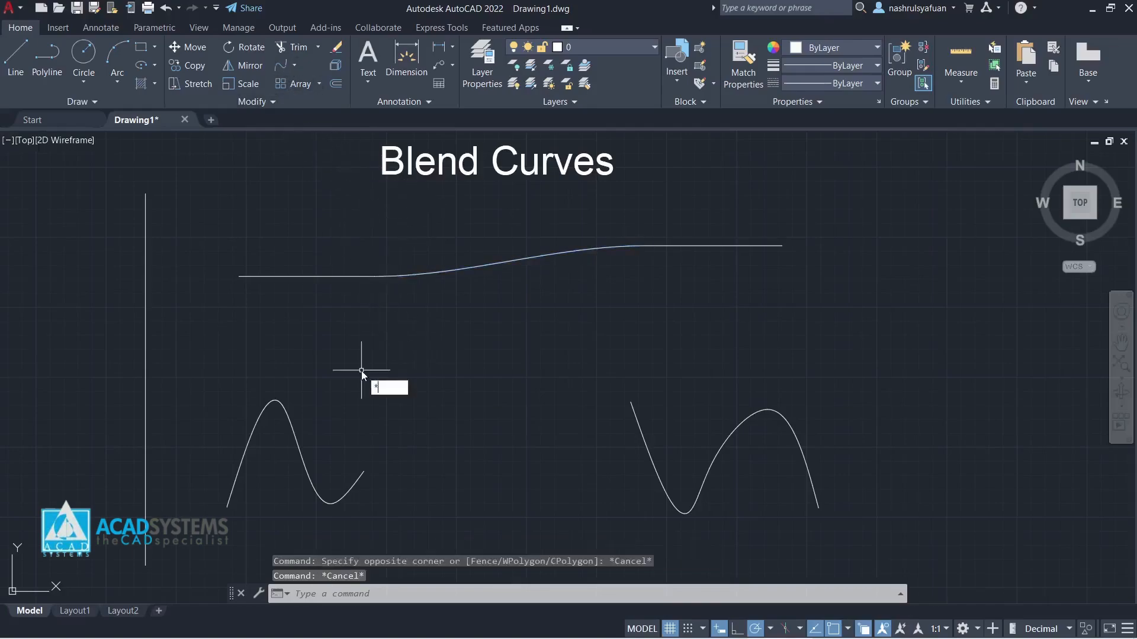
key("Escape")
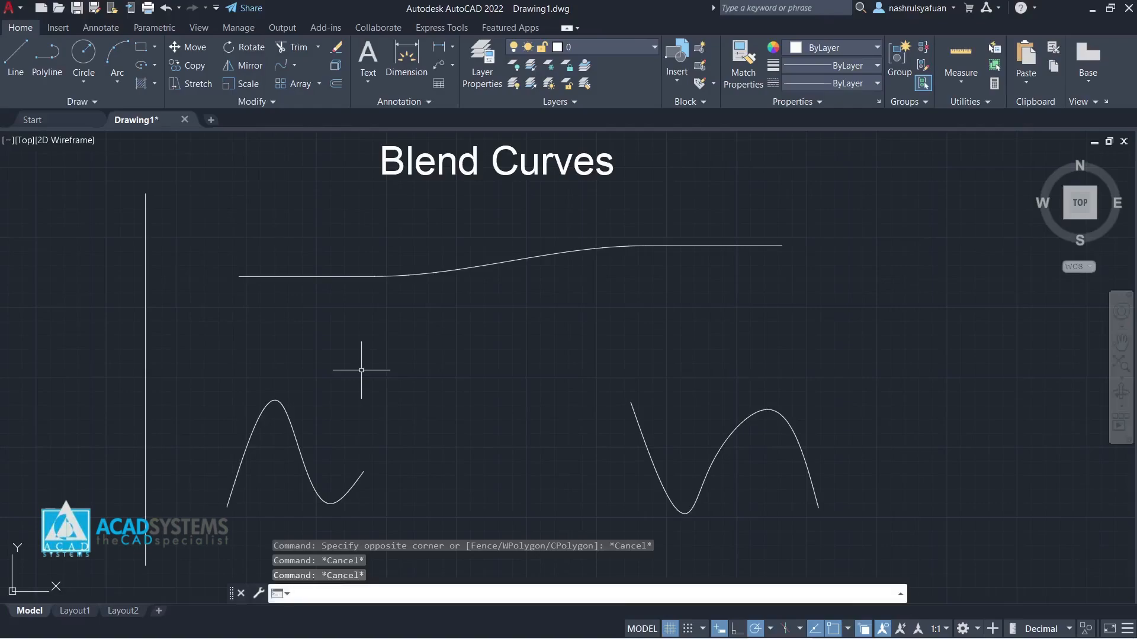
Blend the facing ends of the two wavy splines below the lines with Tangent continuity.
type("bl")
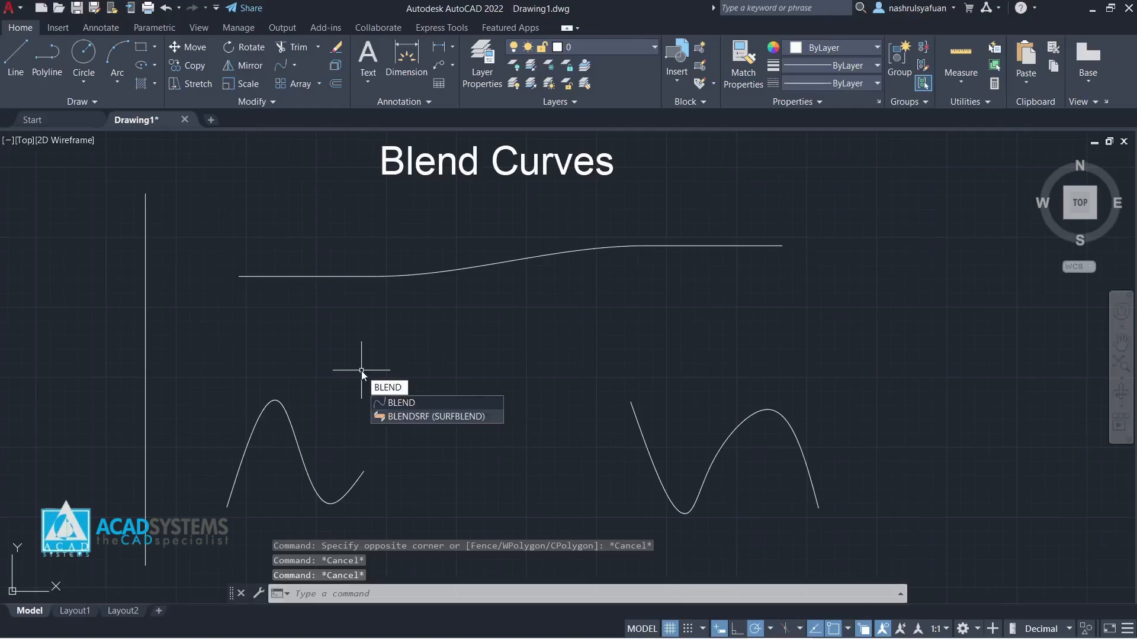
key("Return")
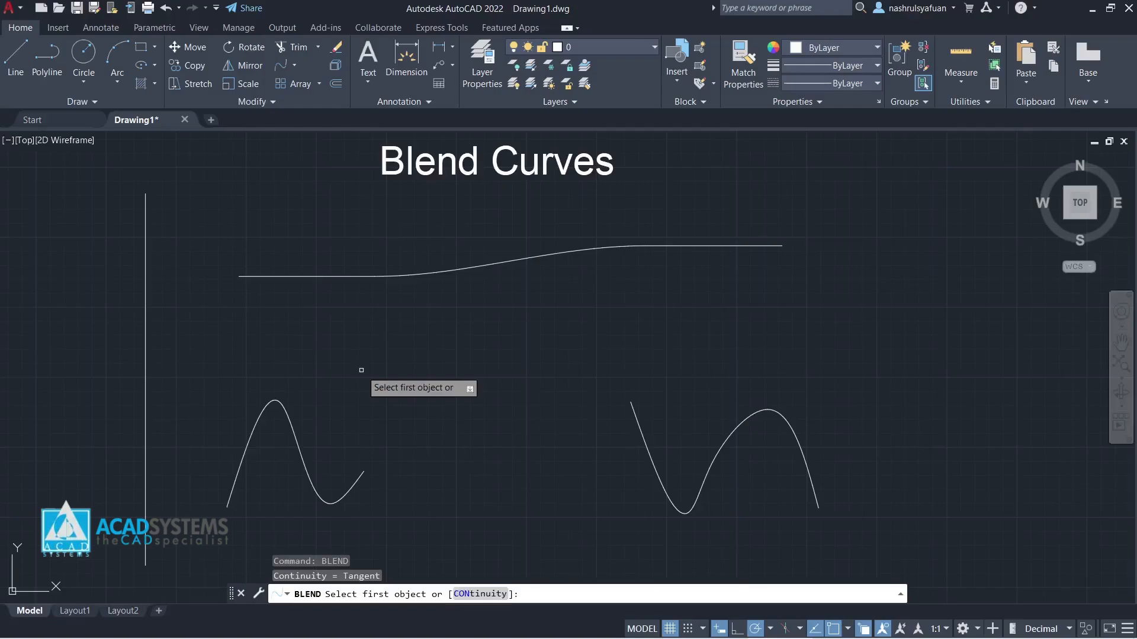
left_click(356, 481)
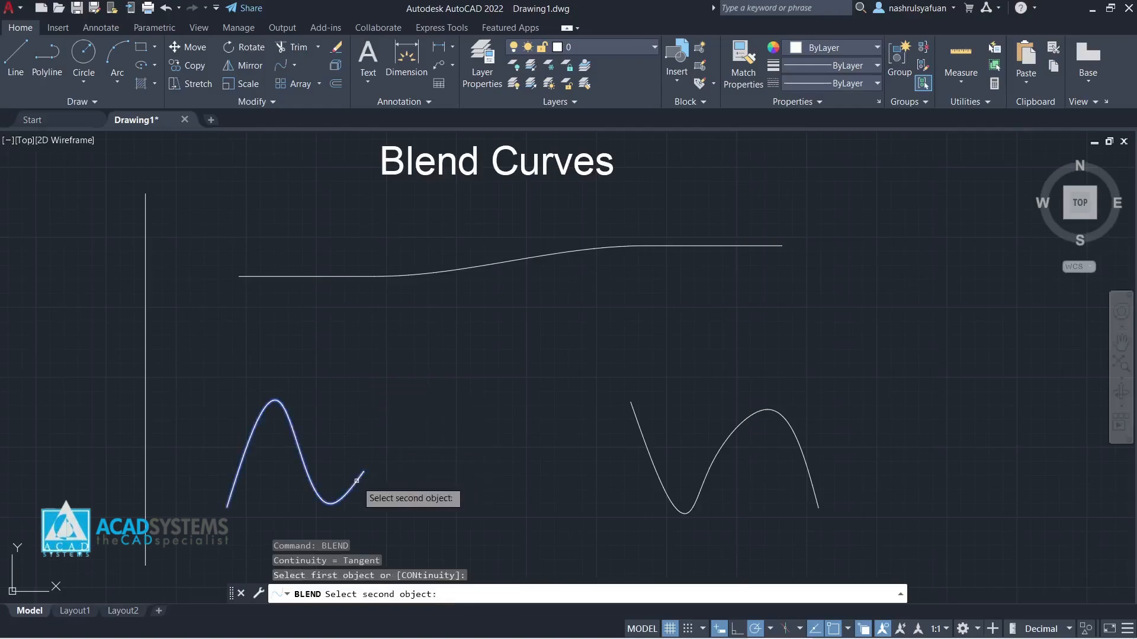
left_click(643, 438)
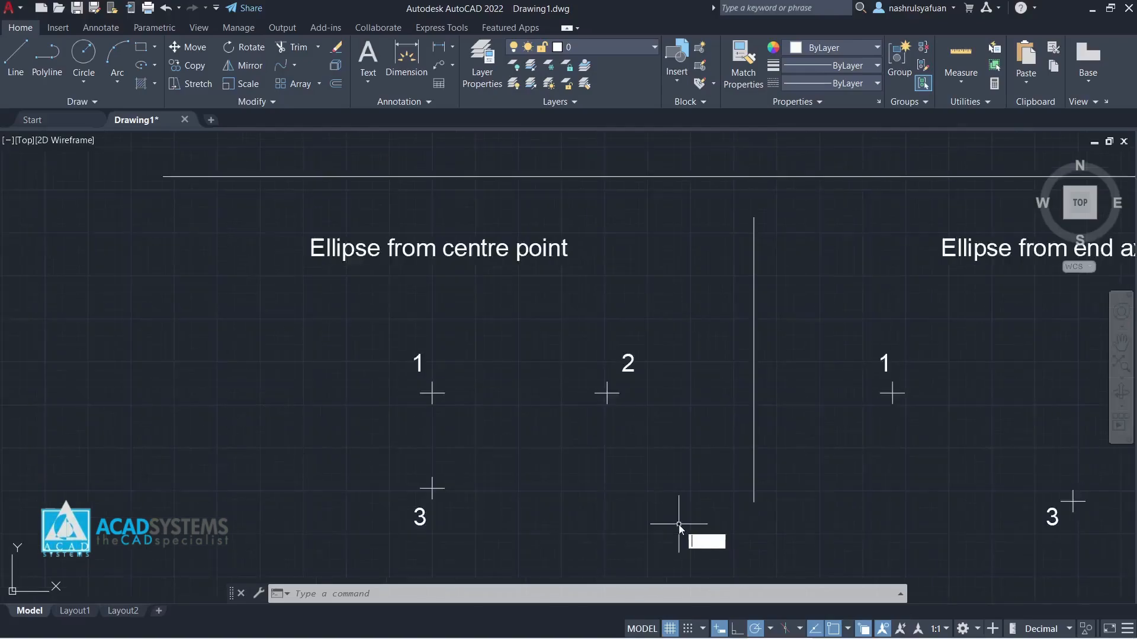
key("Escape")
key("Escape")
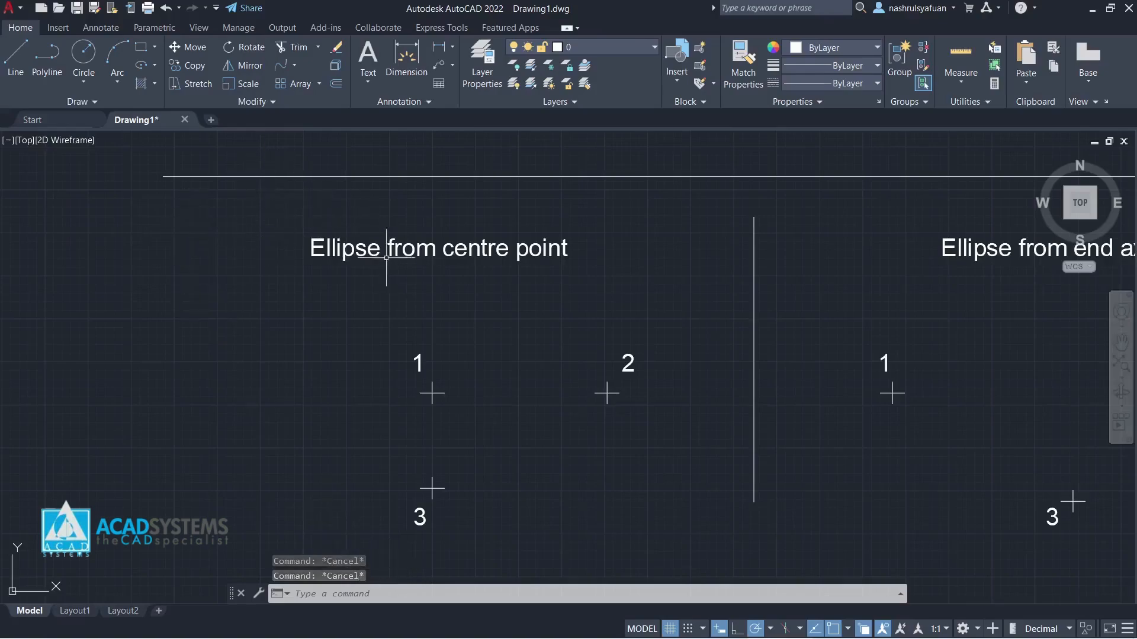
Draw an ellipse under "Ellipse from centre point" with its center at marker 1, axis endpoint at marker 2 and other axis through marker 3.
scroll(406, 299, "down", 3)
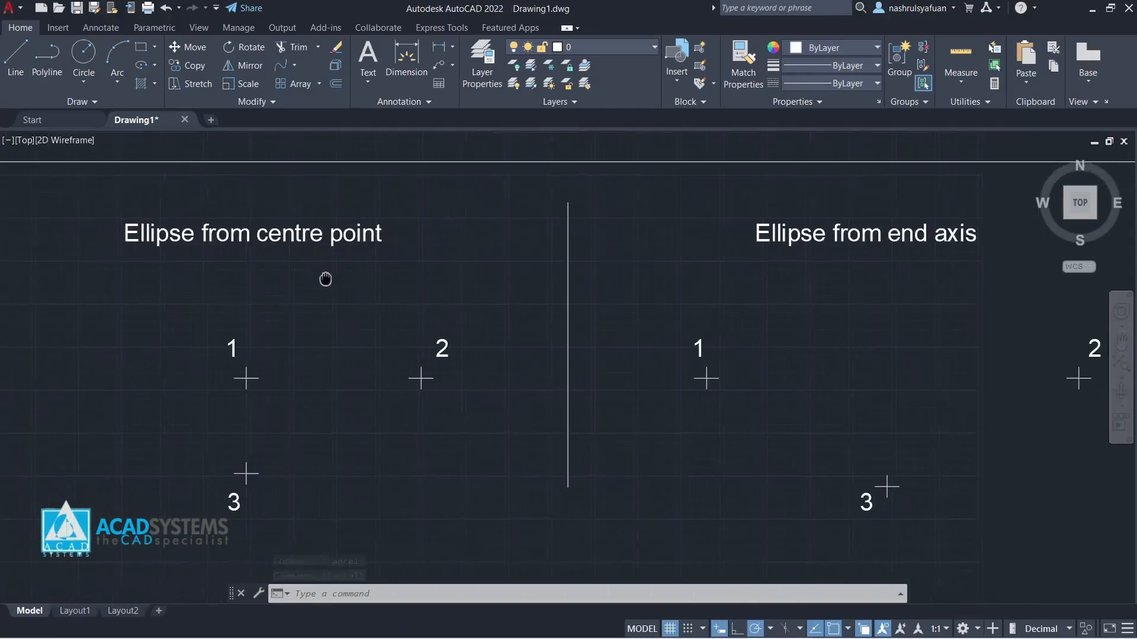
middle_click_drag(340, 294, 345, 297)
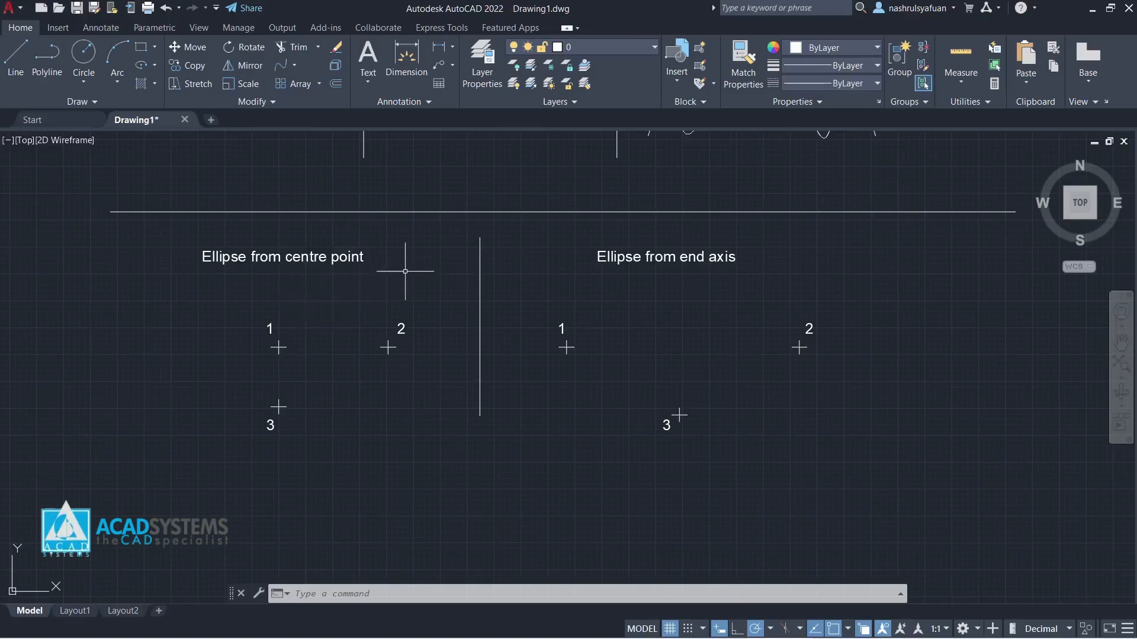
scroll(324, 295, "up", 4)
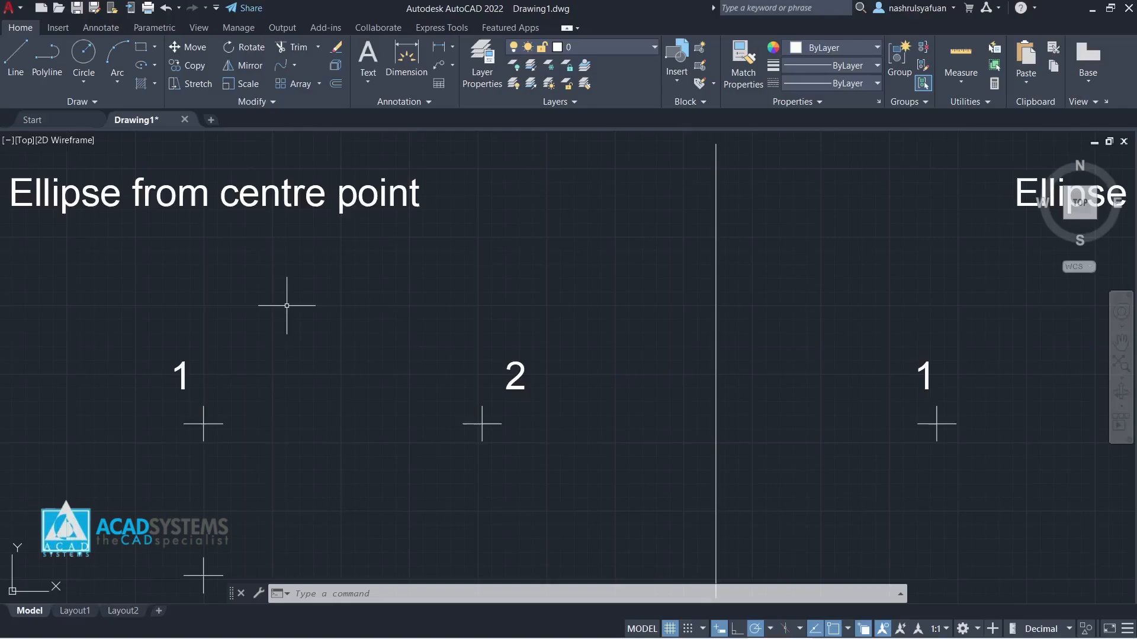
middle_click_drag(287, 305, 637, 246)
scroll(669, 249, "down", 2)
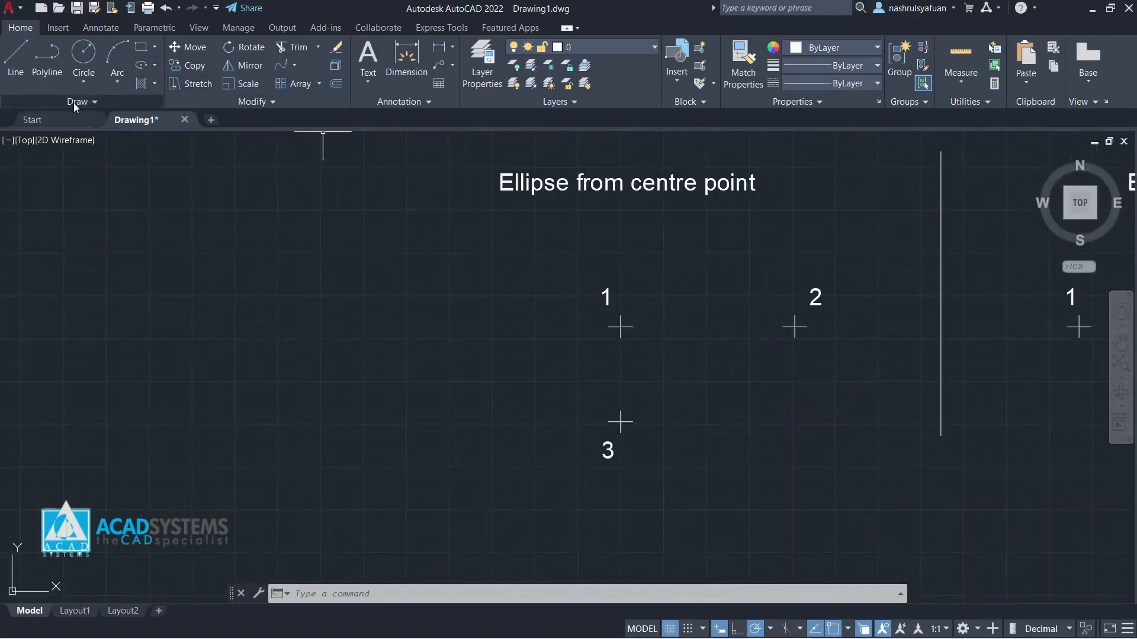
left_click(155, 65)
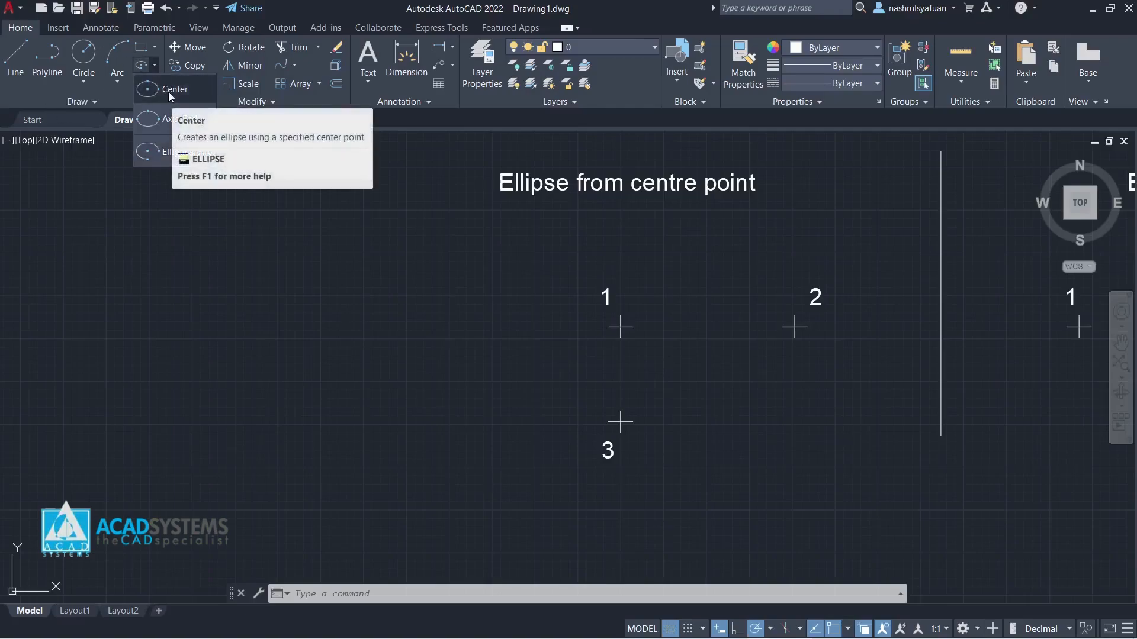
left_click(168, 91)
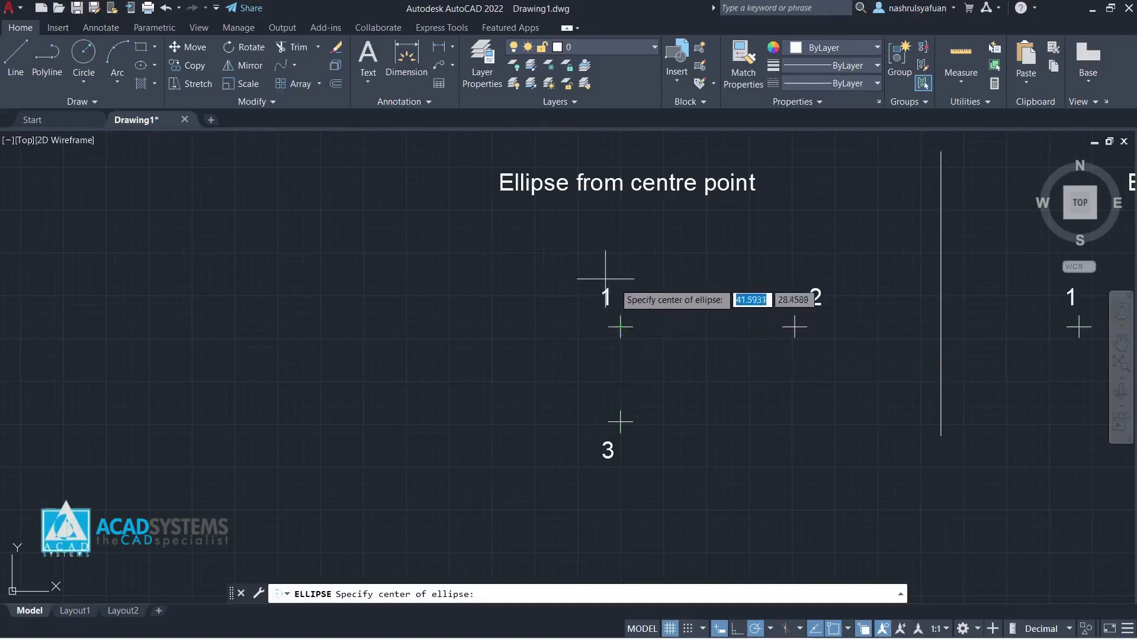
left_click(620, 326)
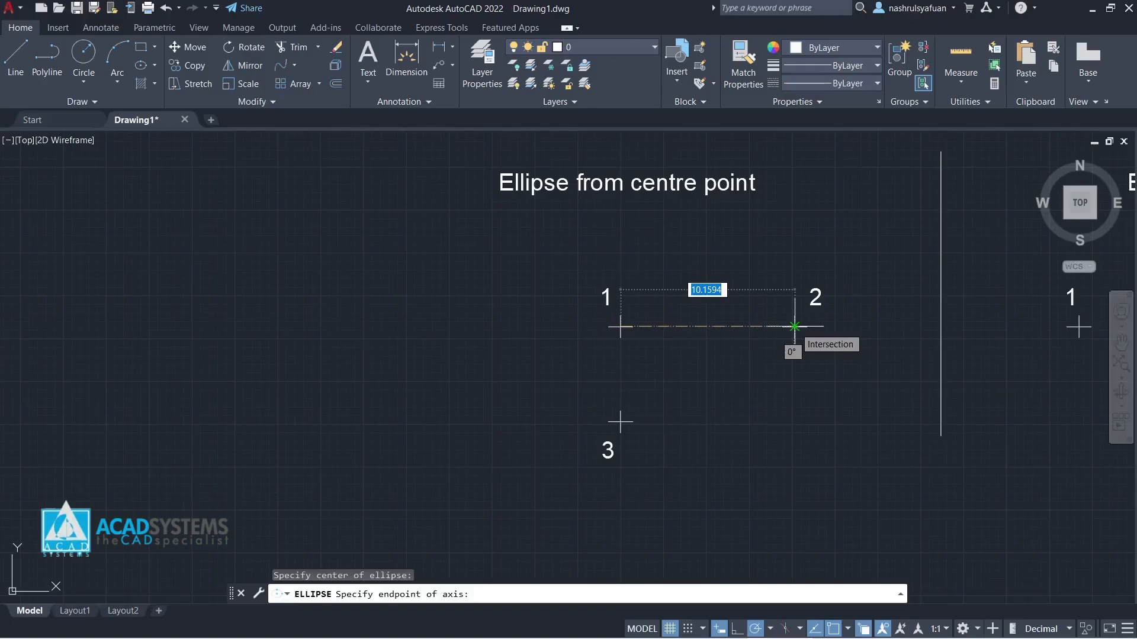
left_click(794, 327)
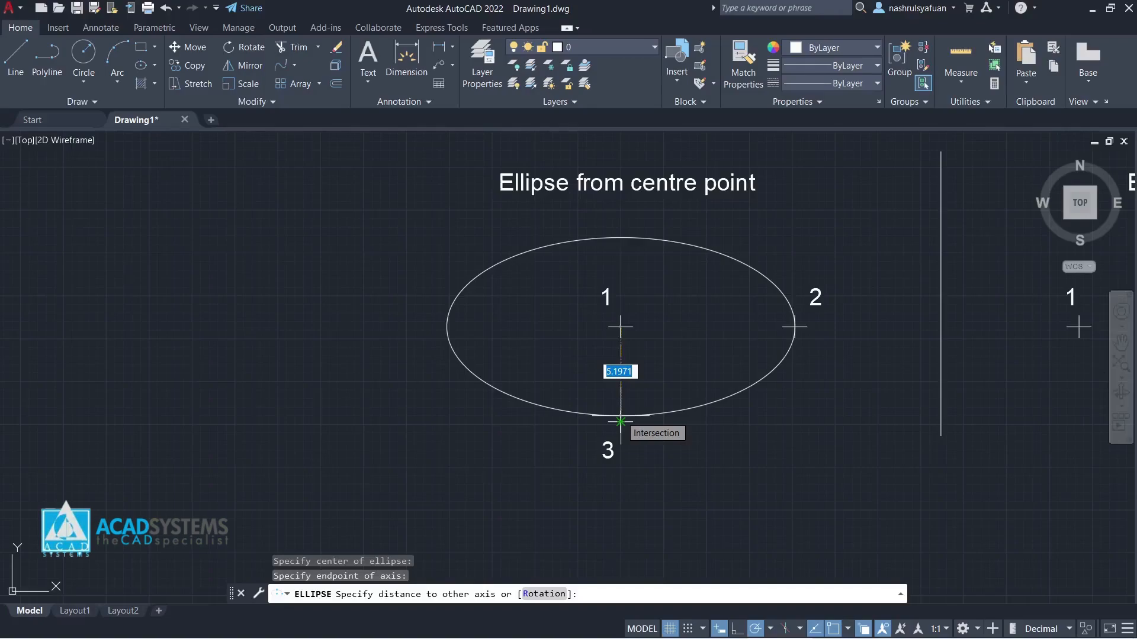
left_click(621, 422)
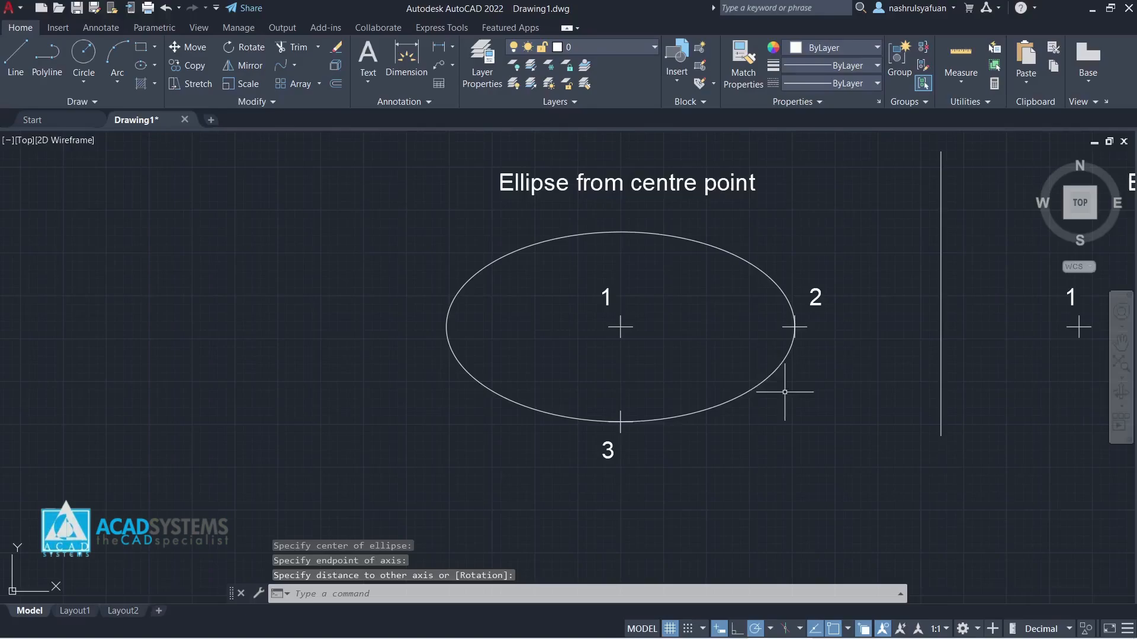
Select the centre-point ellipse to inspect its center and quadrant grips, then clear the selection.
left_click(661, 272)
left_click(656, 229)
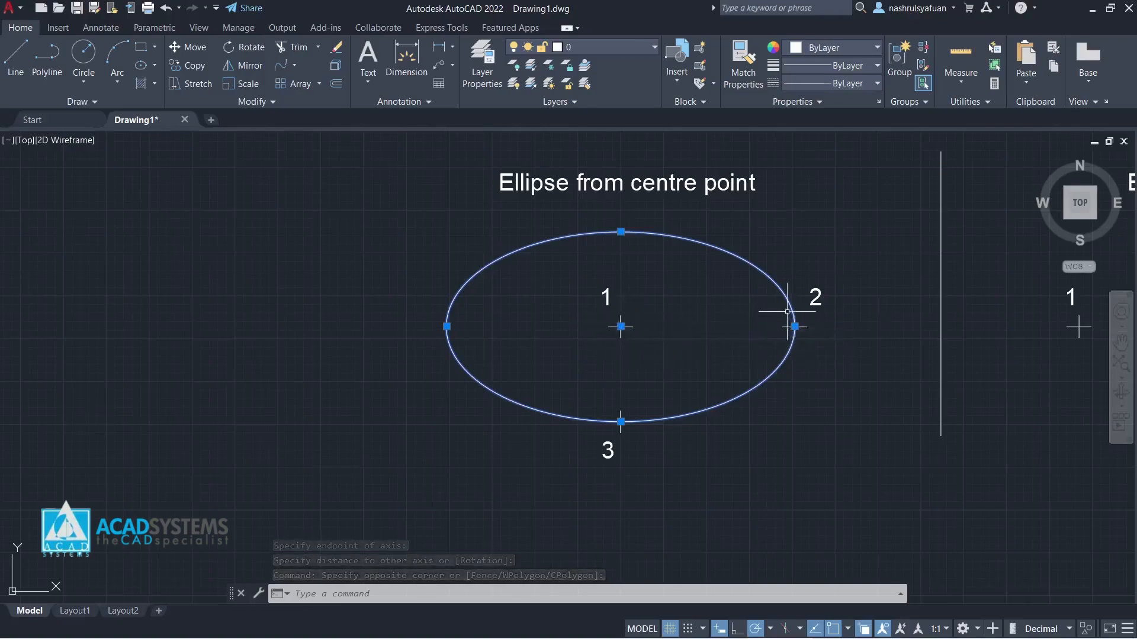
left_click(624, 433)
key("Escape")
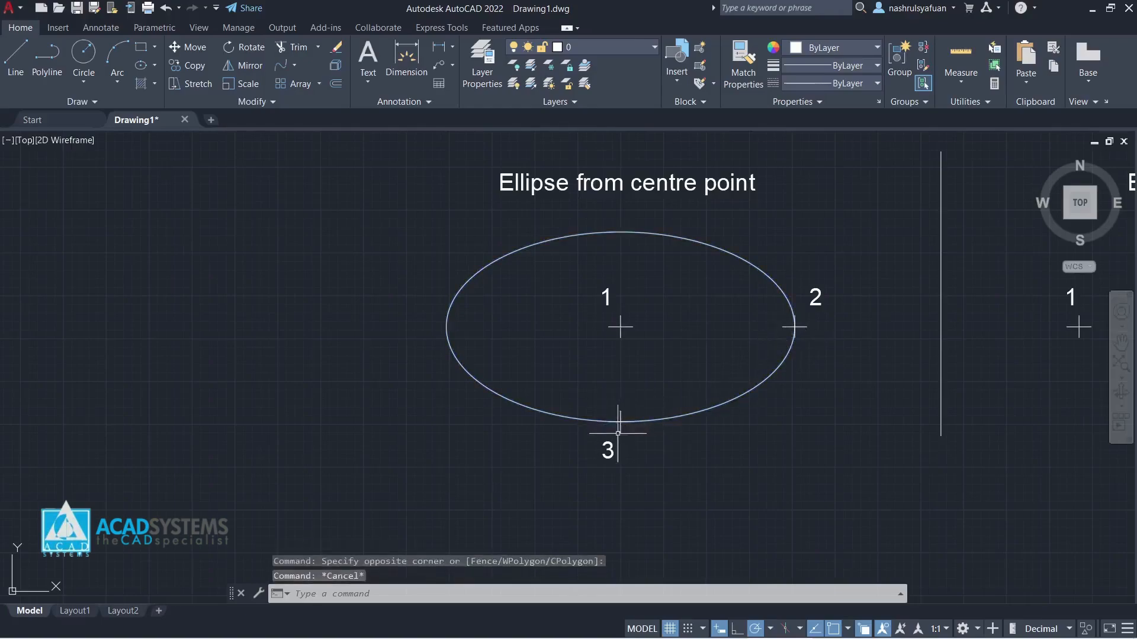
Draw an Axis, End ellipse under "Ellipse from end axis" with axis endpoints at markers 1 and 2 and the other axis distance at marker 3.
middle_click_drag(638, 381, 385, 368)
scroll(660, 348, "down", 1)
middle_click_drag(635, 325, 457, 328)
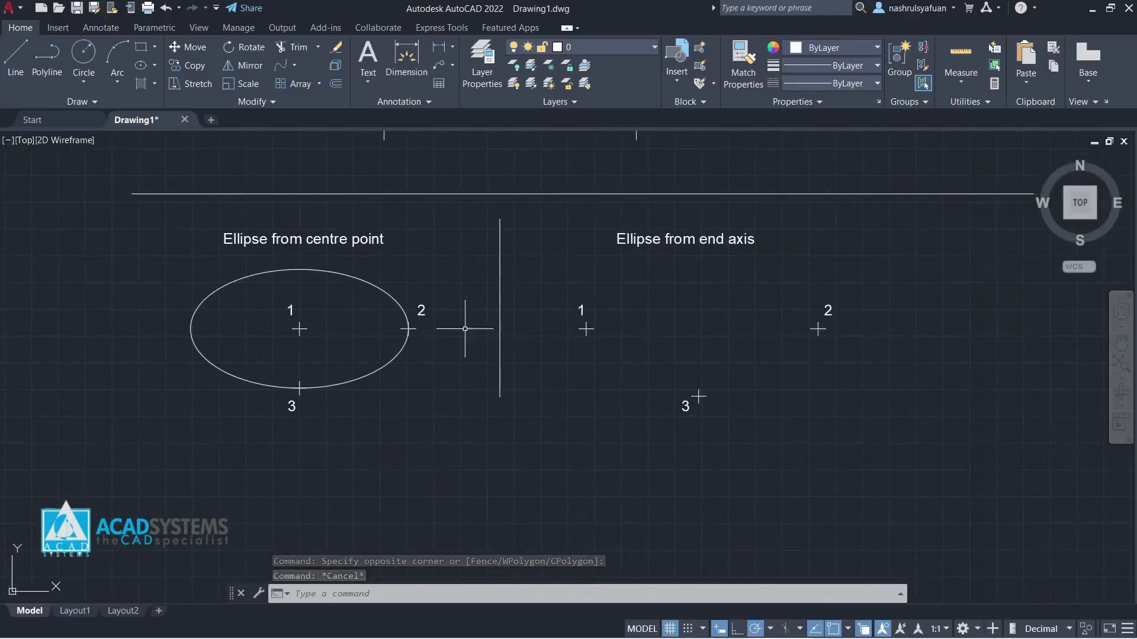
left_click(153, 65)
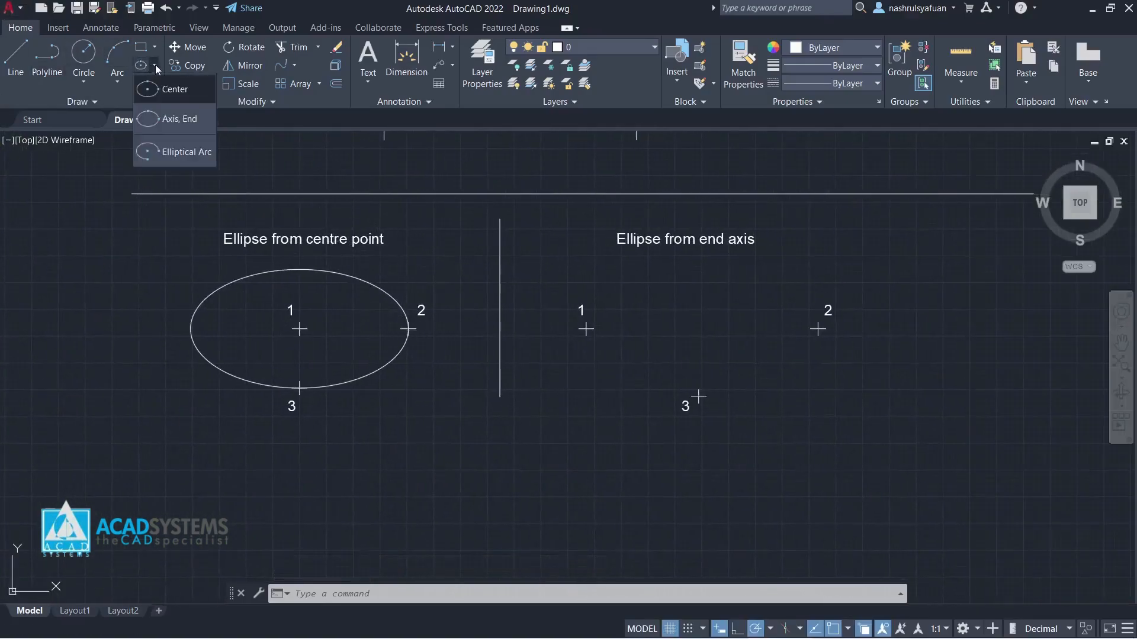
left_click(172, 121)
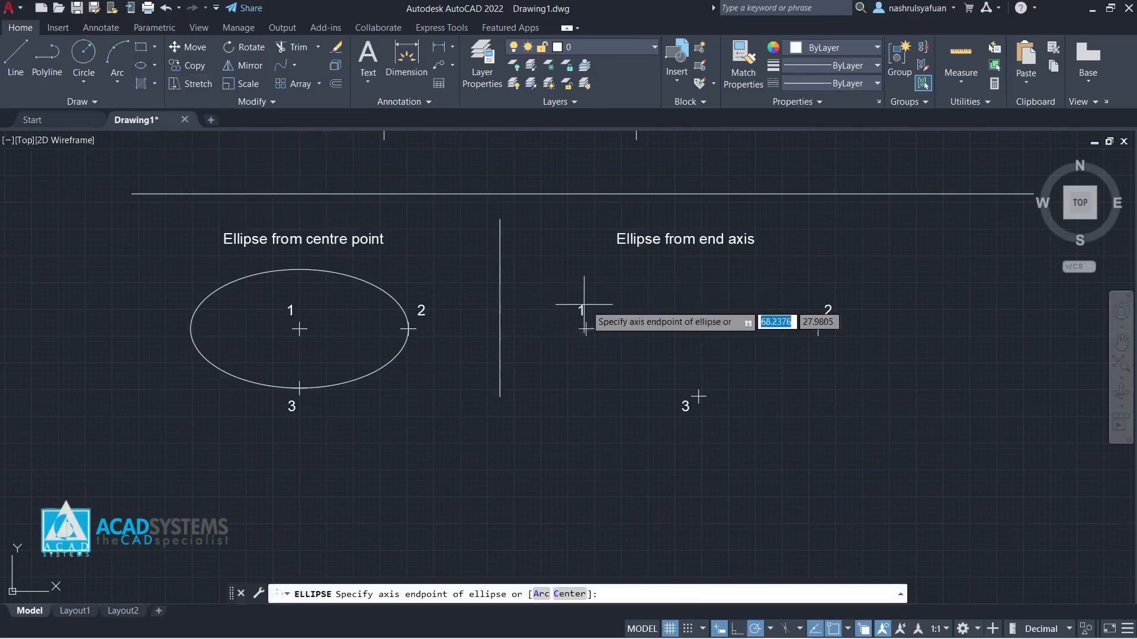
middle_click_drag(562, 313, 398, 299)
scroll(438, 296, "up", 2)
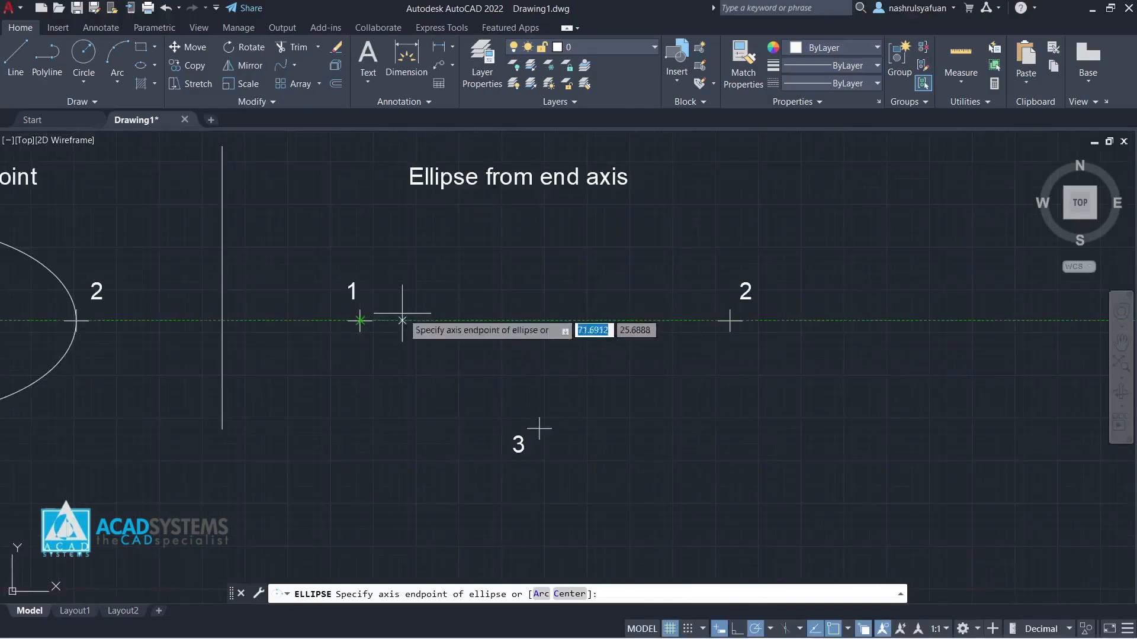
left_click(360, 321)
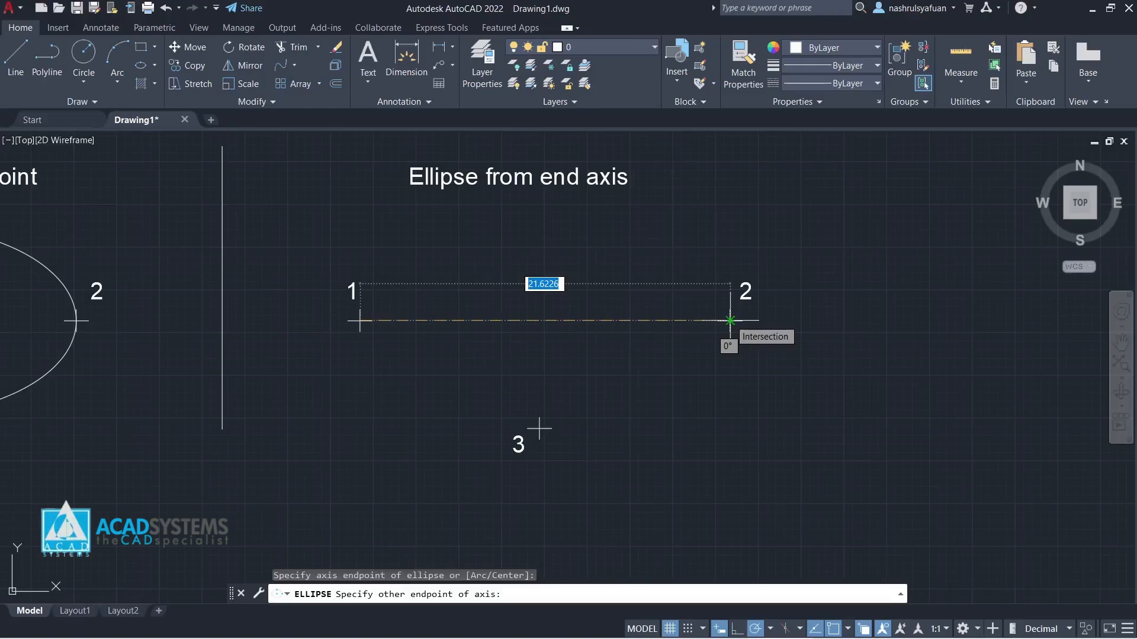
left_click(730, 320)
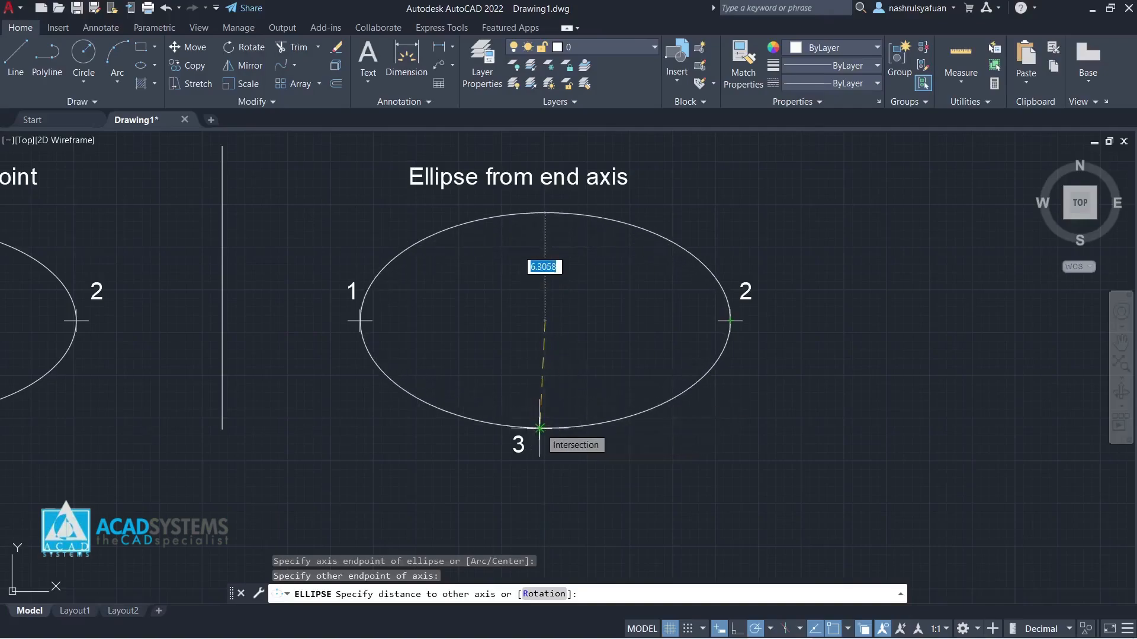
left_click(539, 427)
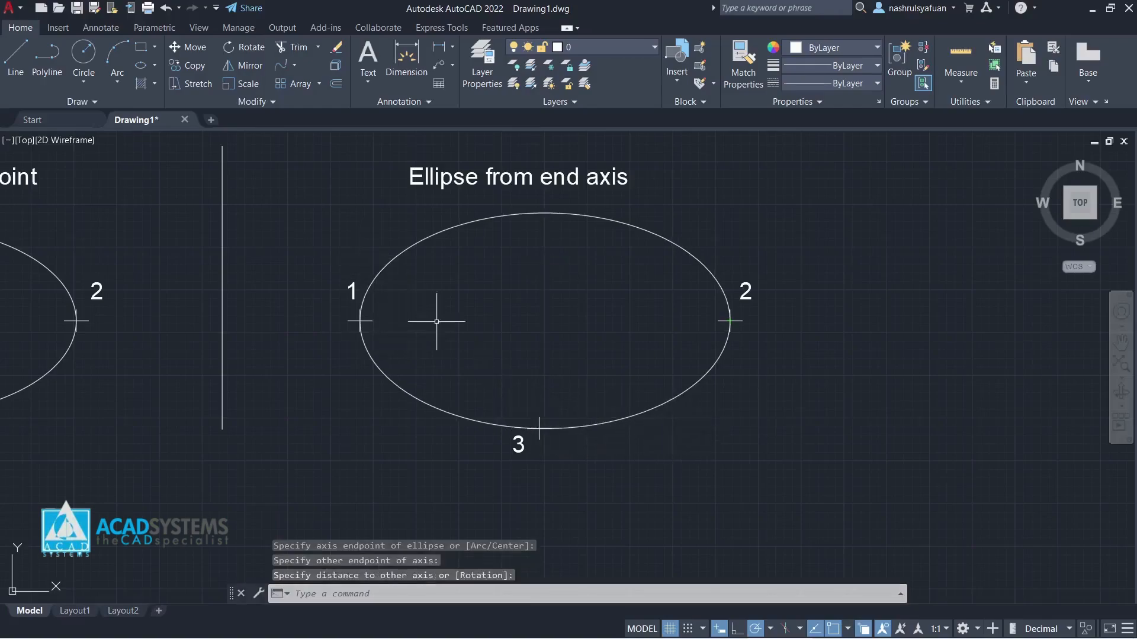
scroll(447, 333, "down", 3)
middle_click_drag(322, 353, 343, 355)
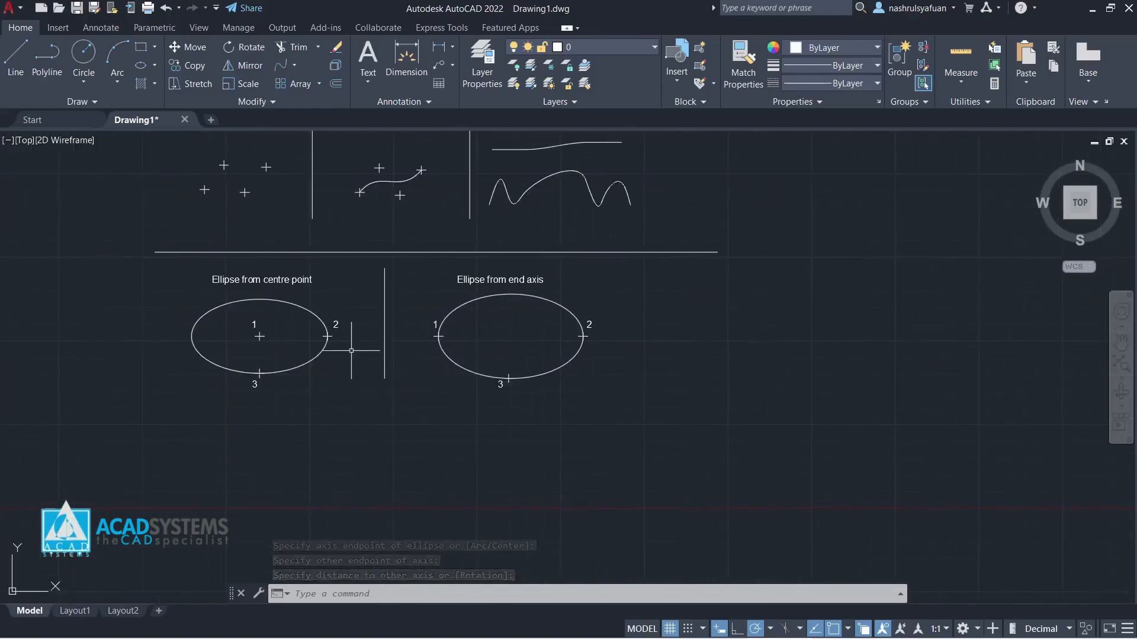
scroll(305, 339, "up", 2)
scroll(260, 333, "up", 2)
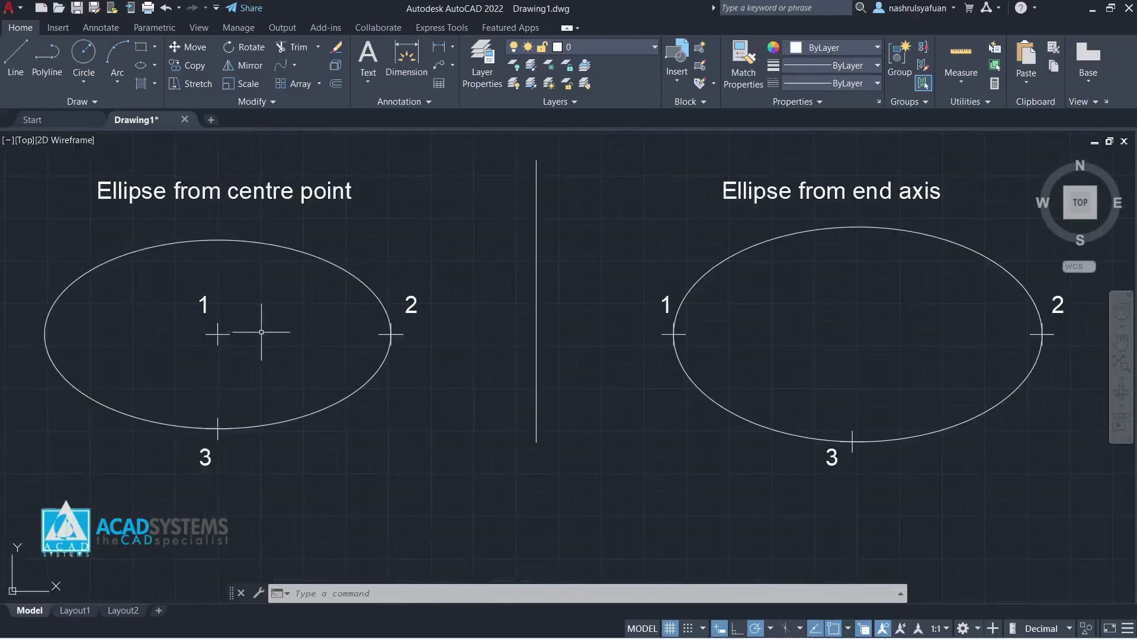